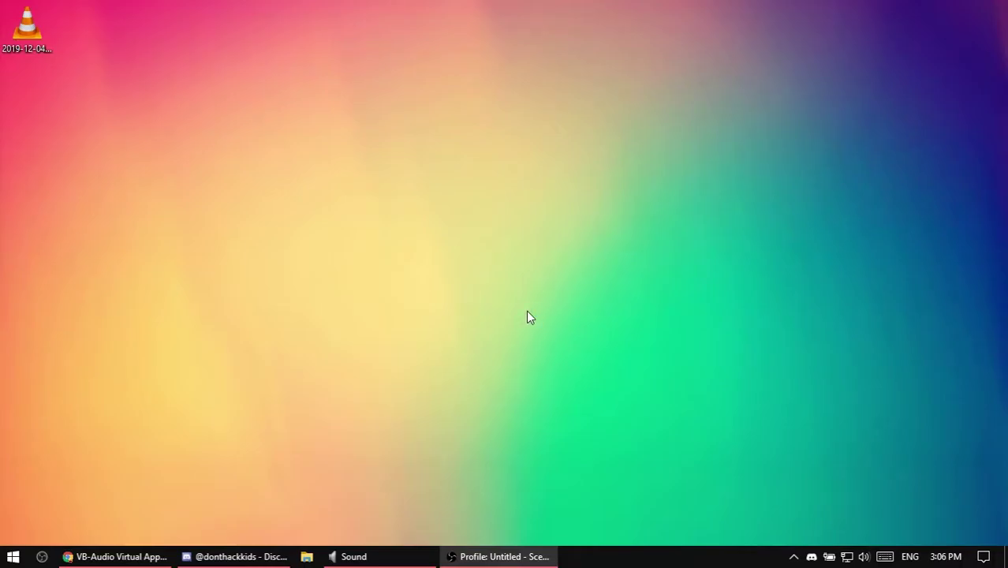
Switch to the browser and download the VB-CABLE driver package VBCABLE_Driver_Pack43.zip from the vb-audio.com/Cable page
{"action": "left_click", "coordinate": [148, 556]}
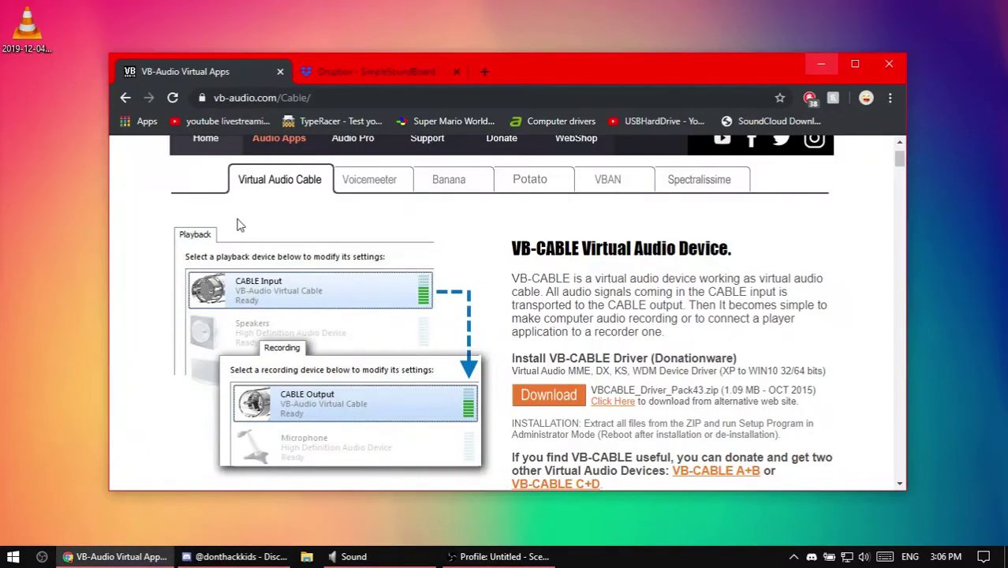
{"action": "left_click", "coordinate": [316, 94]}
{"action": "left_click", "coordinate": [383, 94]}
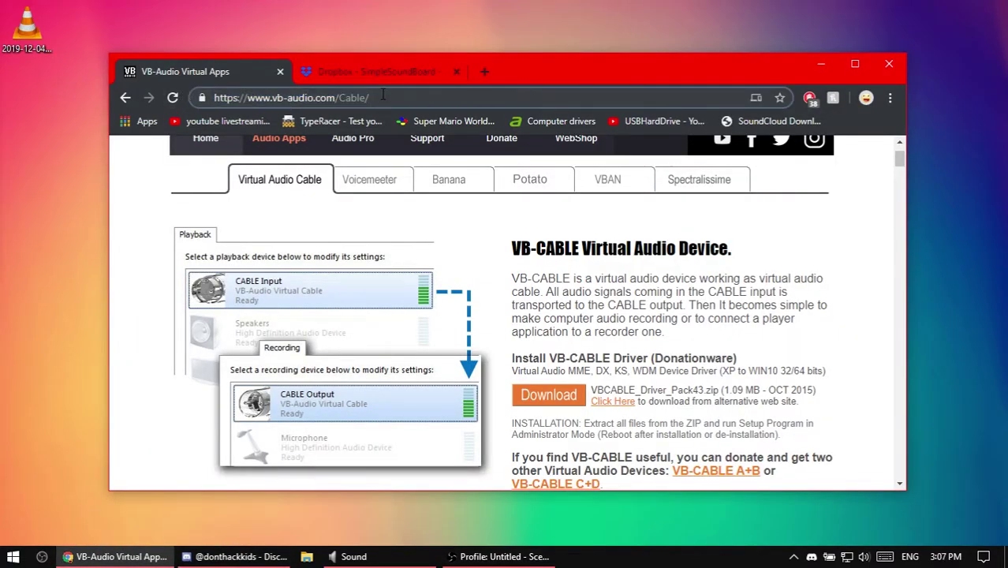
{"action": "scroll", "coordinate": [521, 332], "scroll_direction": "down", "scroll_amount": 1}
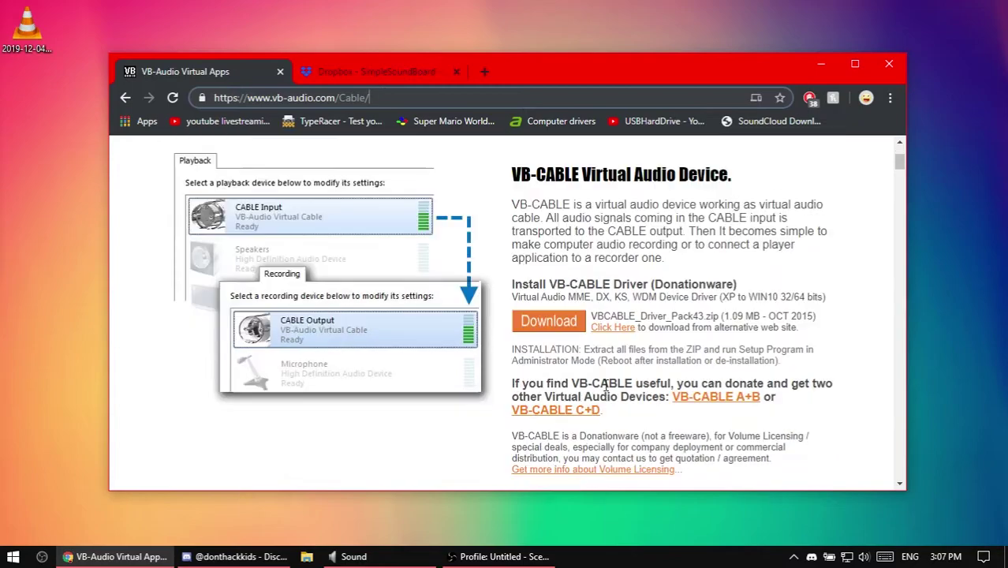
{"action": "left_click", "coordinate": [549, 322]}
Place the downloaded VB-CABLE driver zip on the desktop, moving the browser window out of the way
{"action": "left_click_drag", "start_coordinate": [628, 59], "coordinate": [737, 34]}
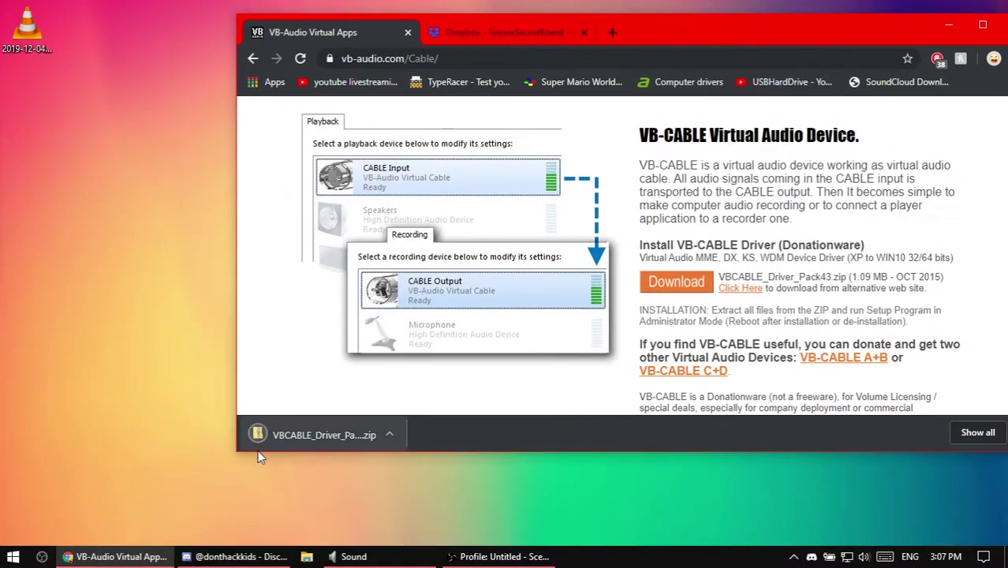
{"action": "left_click_drag", "start_coordinate": [260, 438], "coordinate": [251, 481]}
{"action": "left_click_drag", "start_coordinate": [650, 37], "coordinate": [823, 35]}
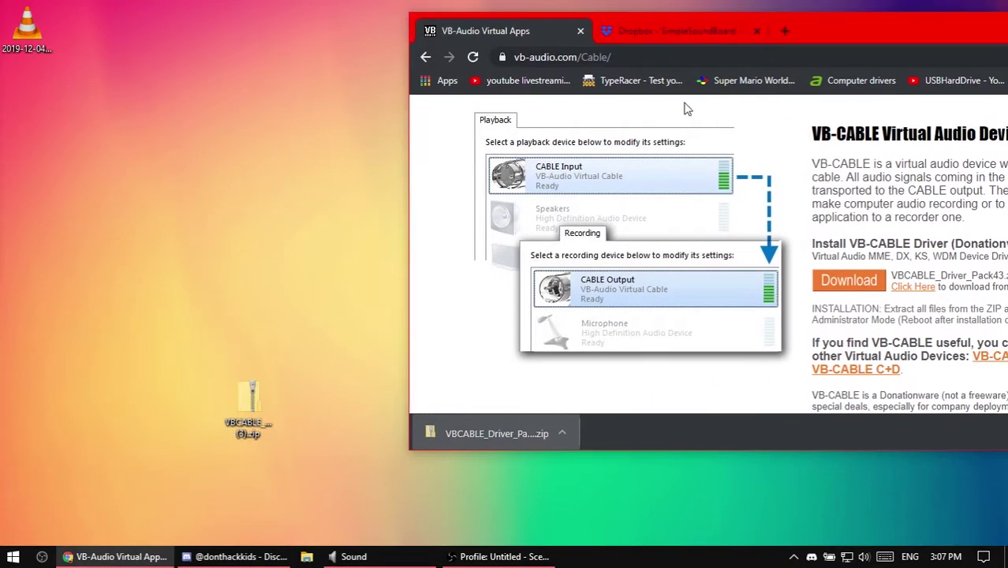
Extract the VB-CABLE driver zip into its own folder on the desktop and delete the zip
{"action": "right_click", "coordinate": [248, 404]}
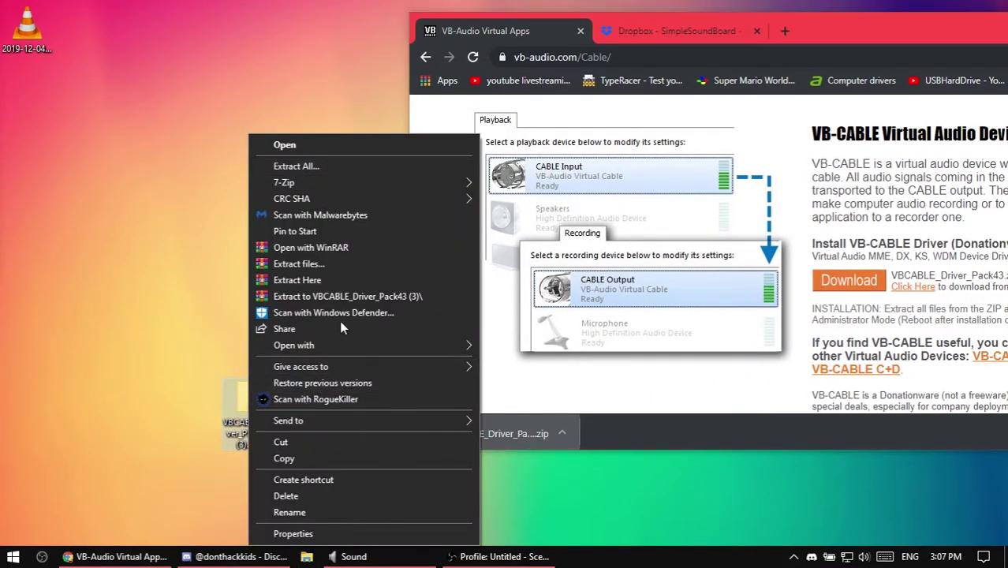
{"action": "left_click", "coordinate": [298, 264]}
{"action": "left_click", "coordinate": [535, 430]}
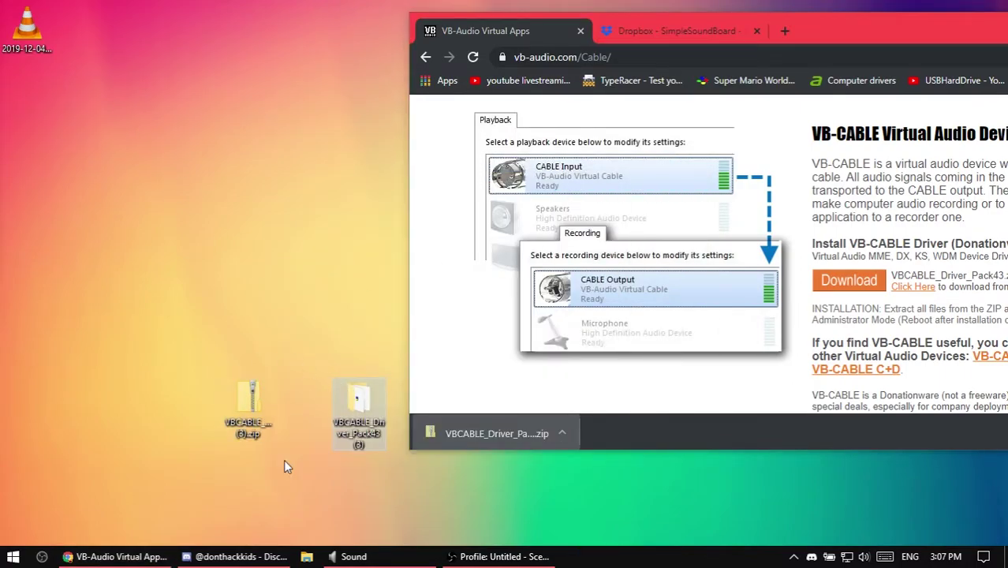
{"action": "key", "text": "Delete"}
{"action": "left_click_drag", "start_coordinate": [344, 404], "coordinate": [260, 326]}
{"action": "left_click", "coordinate": [308, 336]}
Launch VBCABLE_Setup_x64.exe from the extracted VBCABLE_Driver_Pack43 folder
{"action": "double_click", "coordinate": [248, 324]}
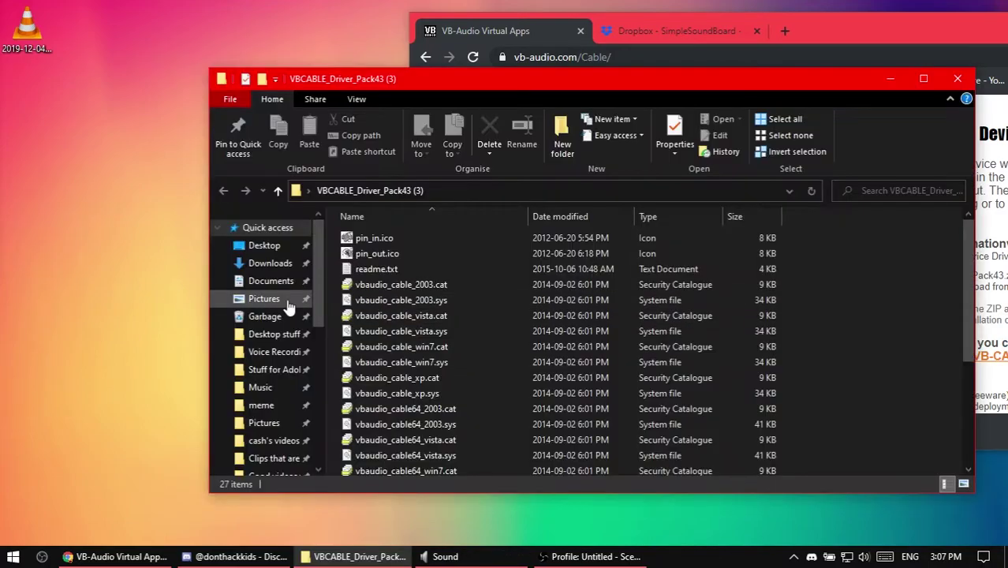
{"action": "scroll", "coordinate": [474, 330], "scroll_direction": "down", "scroll_amount": 4}
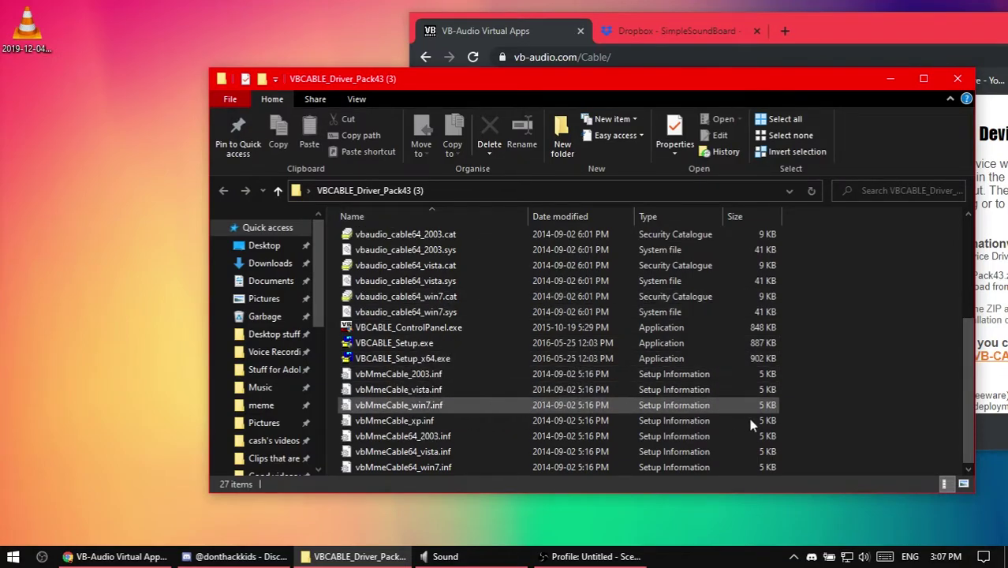
{"action": "left_click", "coordinate": [793, 558]}
{"action": "left_click", "coordinate": [790, 556]}
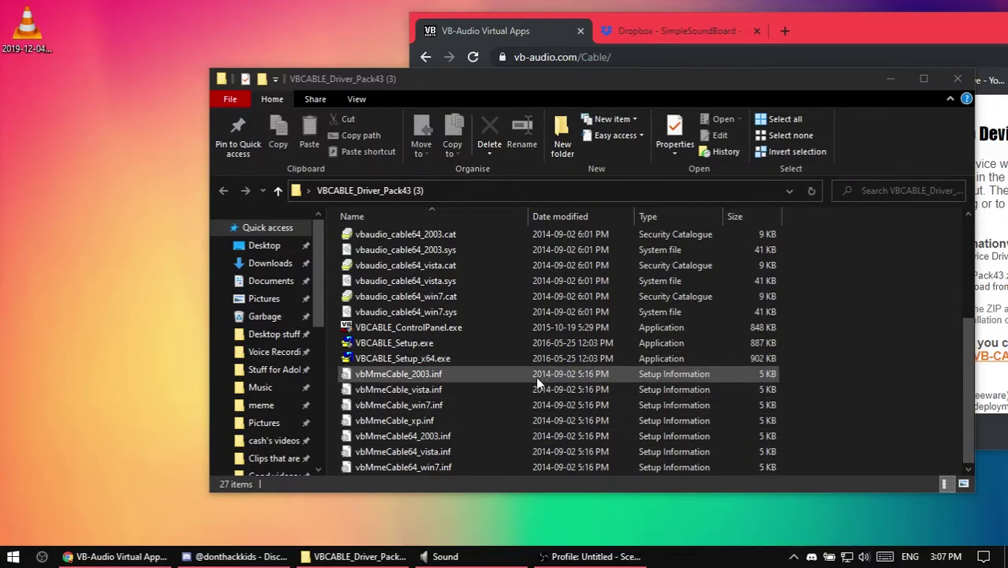
{"action": "double_click", "coordinate": [473, 359]}
{"action": "right_click", "coordinate": [471, 359]}
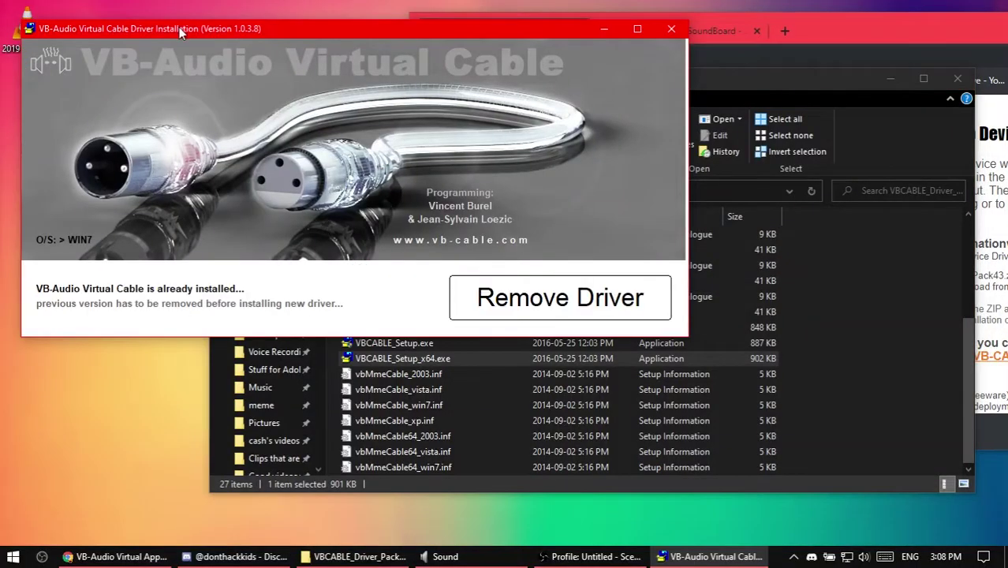
Close the VB-Audio Virtual Cable installer without removing the driver, and close the driver folder window
{"action": "left_click_drag", "start_coordinate": [179, 29], "coordinate": [314, 89]}
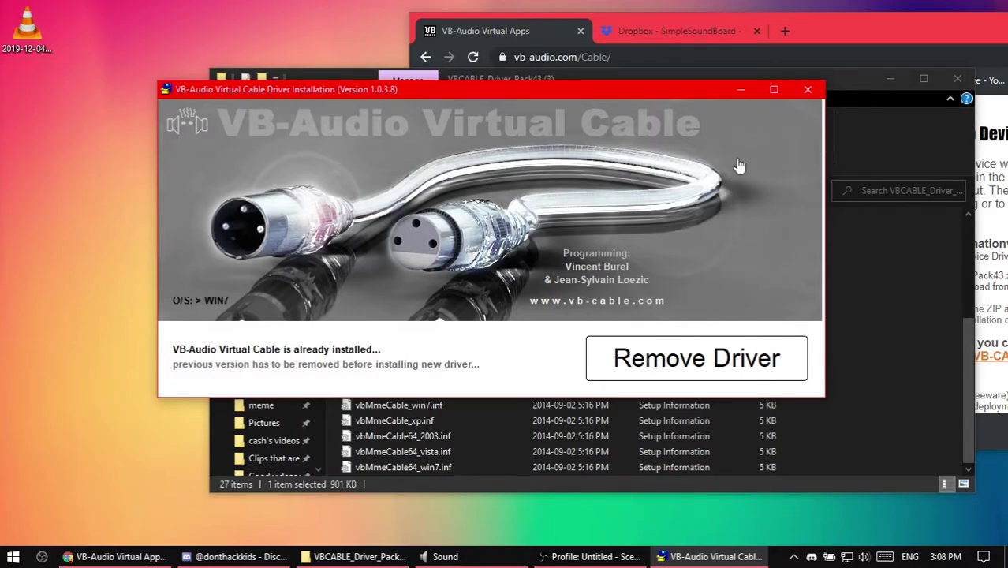
{"action": "left_click_drag", "start_coordinate": [639, 89], "coordinate": [603, 87]}
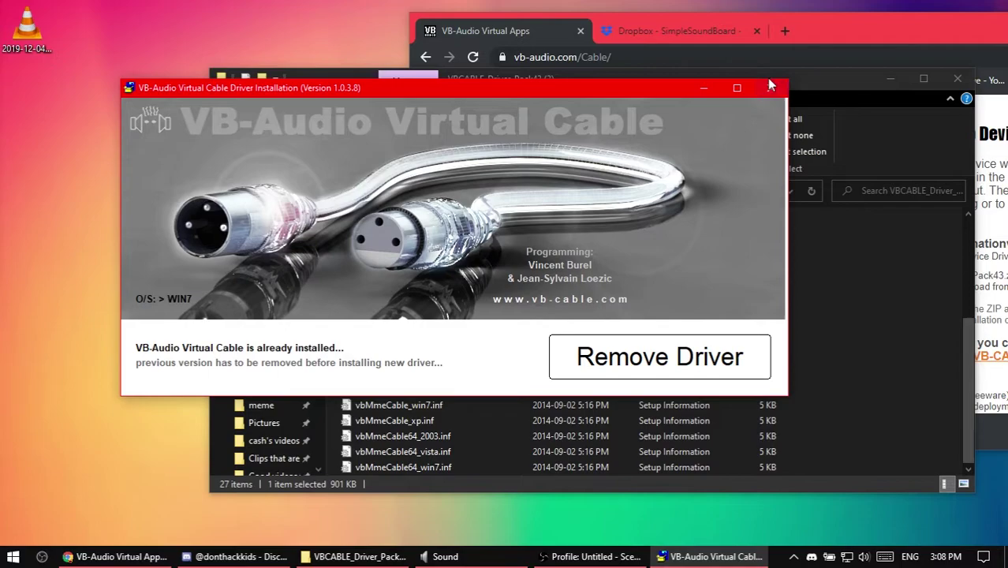
{"action": "left_click", "coordinate": [771, 89]}
{"action": "left_click_drag", "start_coordinate": [748, 81], "coordinate": [567, 85]}
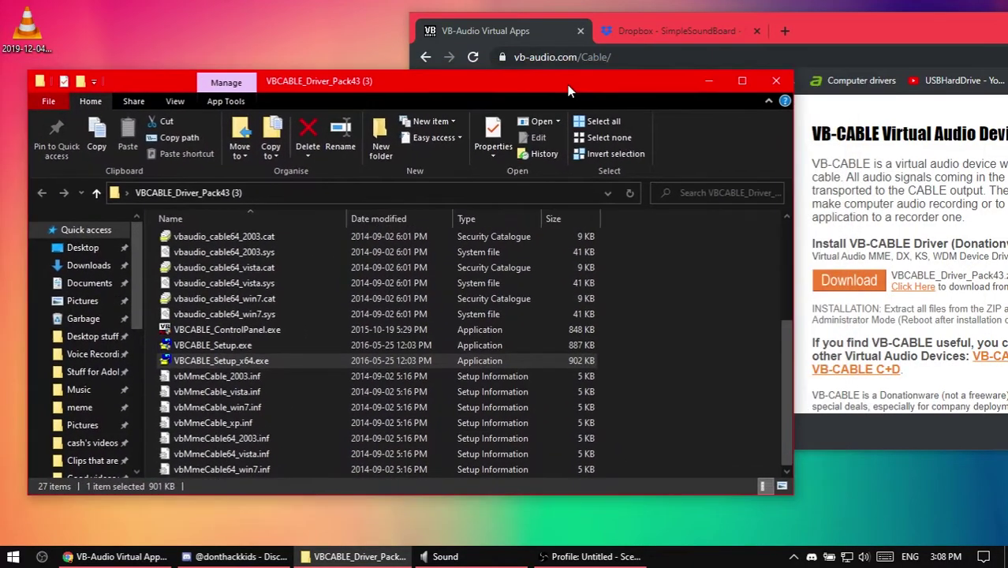
{"action": "left_click", "coordinate": [777, 82]}
Download the SimpleSoundBoard folder from its Dropbox page by direct download and place the zip on the desktop
{"action": "left_click_drag", "start_coordinate": [872, 24], "coordinate": [534, 44]}
{"action": "left_click", "coordinate": [910, 472]}
{"action": "left_click", "coordinate": [513, 80]}
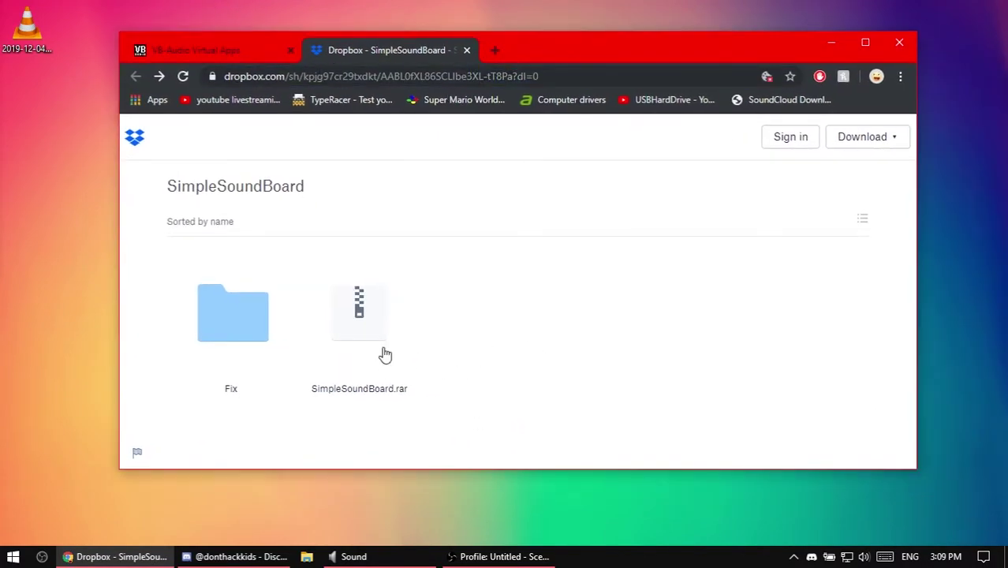
{"action": "left_click", "coordinate": [572, 77]}
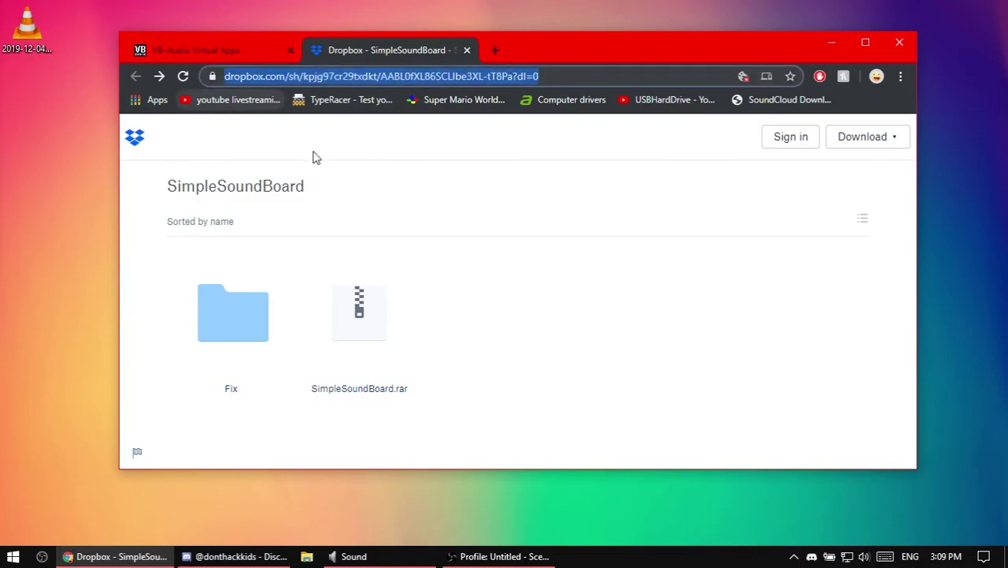
{"action": "left_click", "coordinate": [866, 140]}
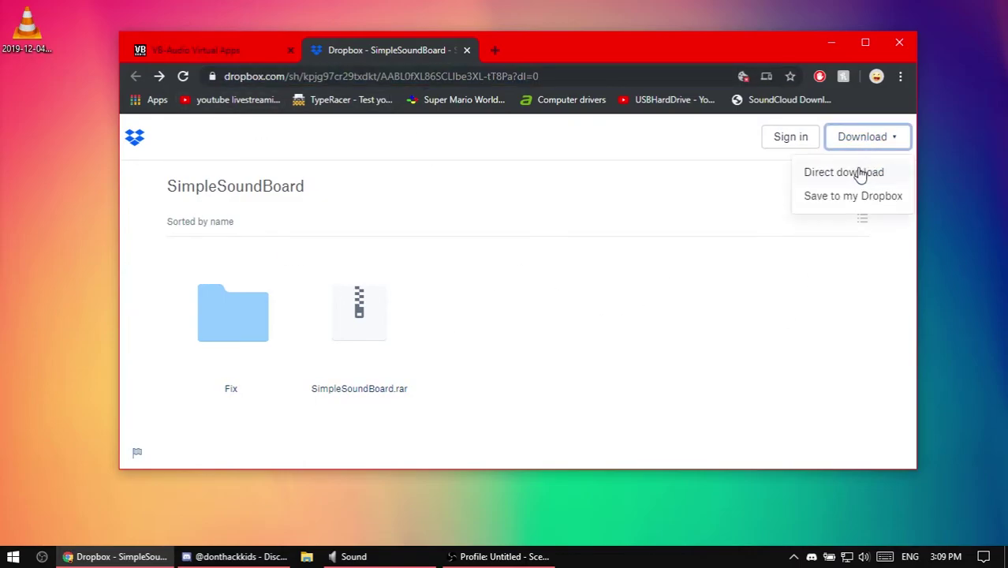
{"action": "left_click", "coordinate": [853, 174]}
{"action": "mouse_move", "coordinate": [544, 60]}
{"action": "left_mouse_down"}
{"action": "mouse_move", "coordinate": [567, 61]}
{"action": "mouse_move", "coordinate": [543, 56]}
{"action": "left_mouse_up"}
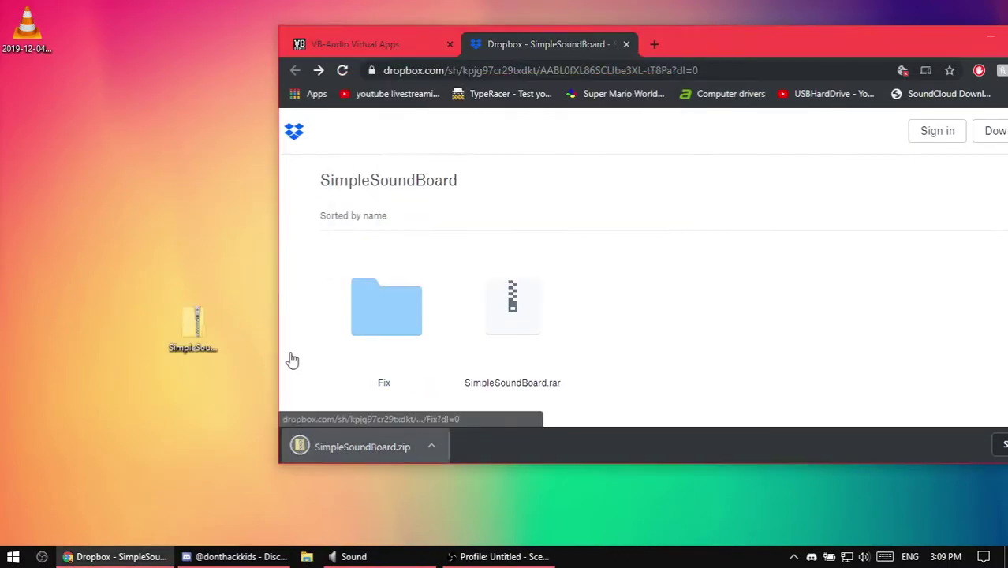
Copy SimpleSoundBoard.rar from SimpleSoundBoard.zip to the desktop and close the zip window
{"action": "double_click", "coordinate": [192, 327]}
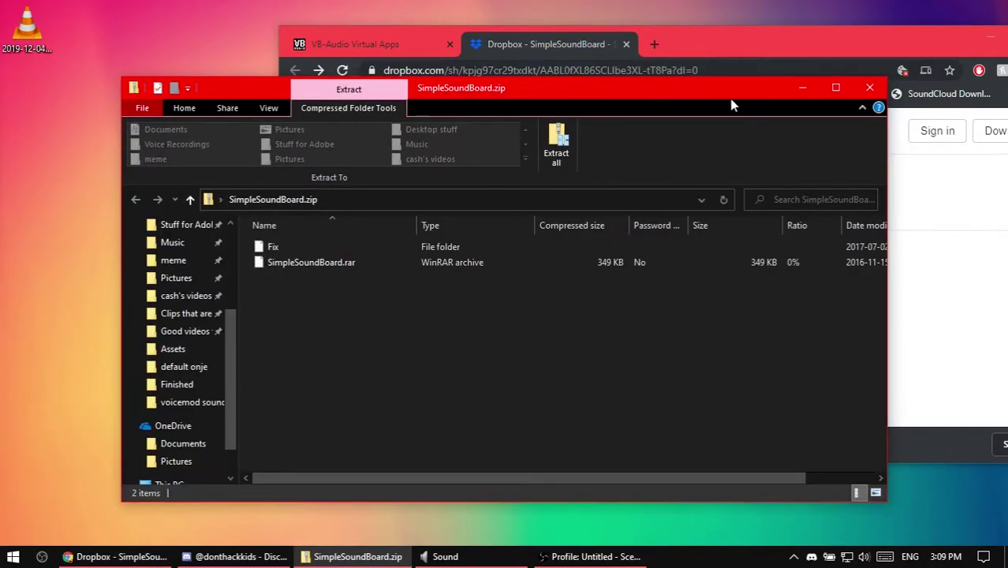
{"action": "left_click_drag", "start_coordinate": [448, 342], "coordinate": [279, 216]}
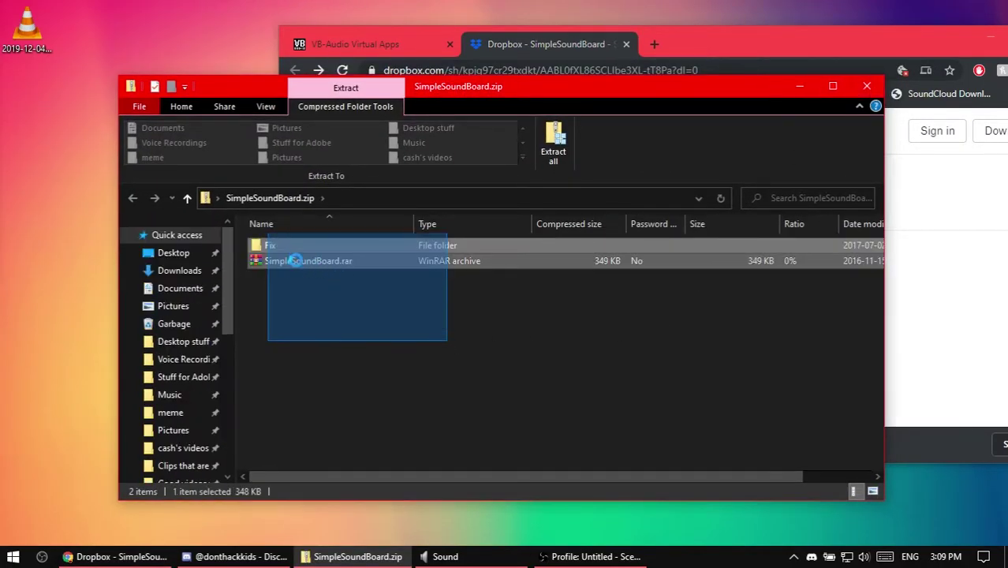
{"action": "left_click_drag", "start_coordinate": [294, 261], "coordinate": [495, 343]}
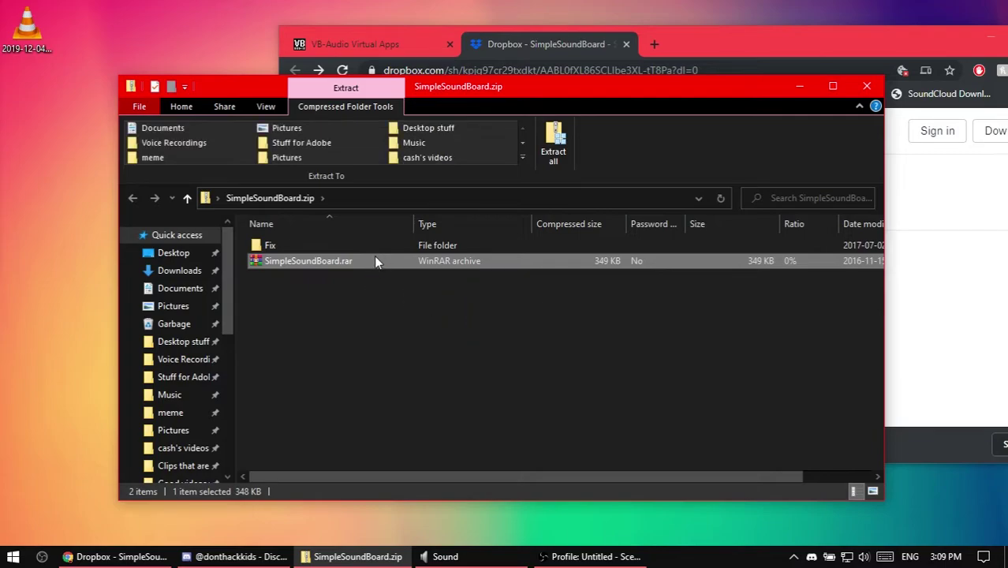
{"action": "left_click", "coordinate": [866, 86]}
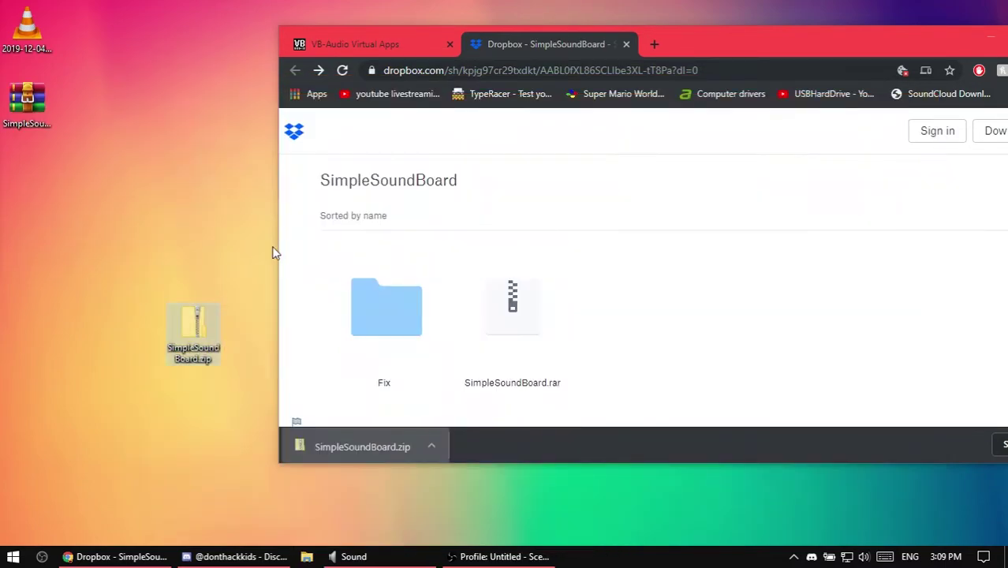
Extract SimpleSoundBoard.rar into its own folder on the desktop and delete the leftover archive
{"action": "right_click", "coordinate": [34, 106]}
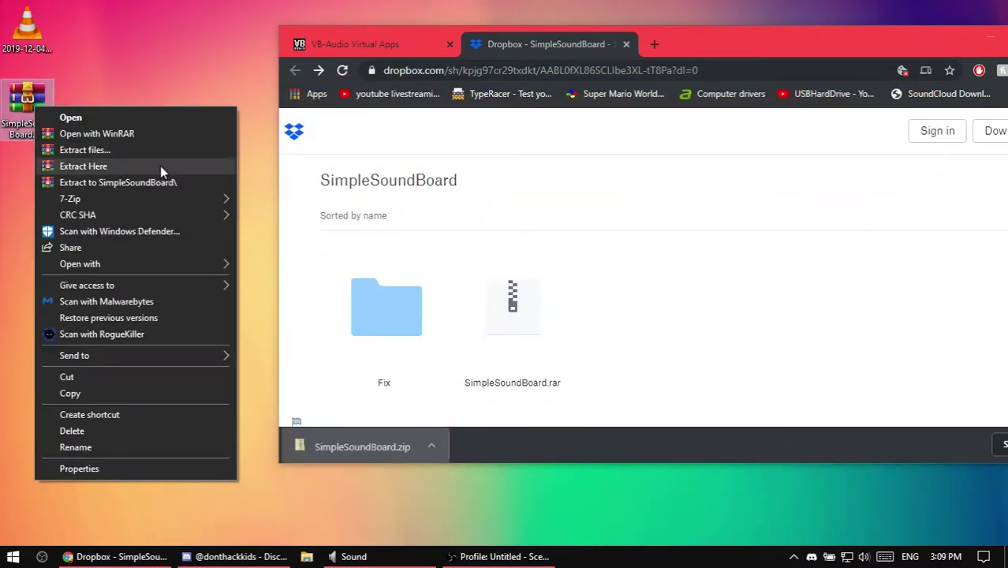
{"action": "left_click", "coordinate": [127, 154]}
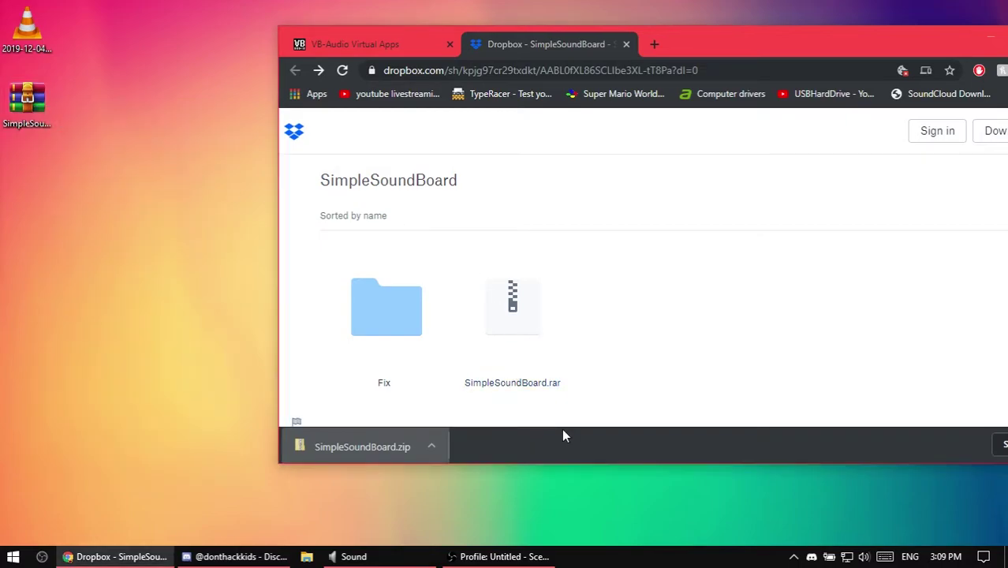
{"action": "left_click_drag", "start_coordinate": [27, 174], "coordinate": [193, 169]}
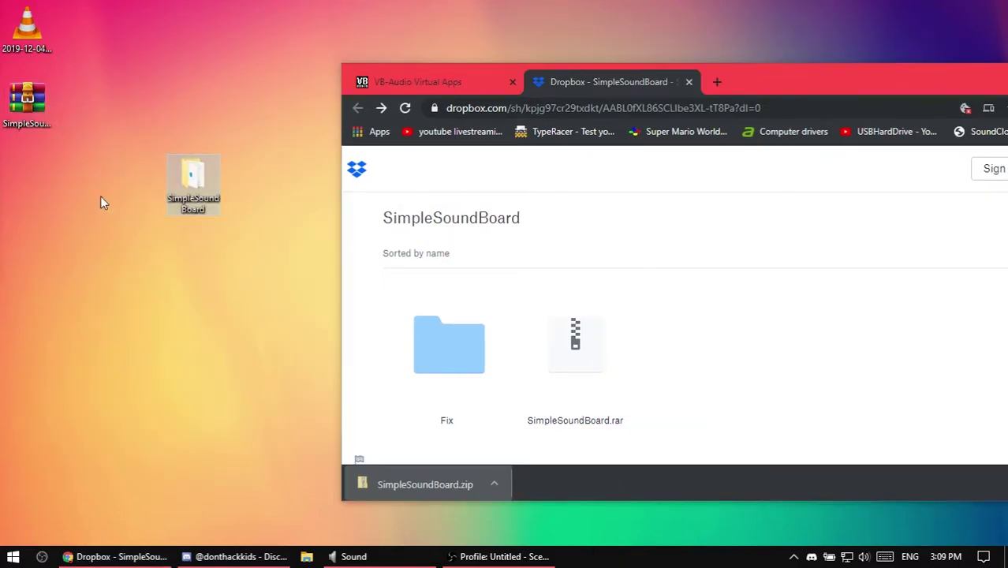
{"action": "left_click_drag", "start_coordinate": [99, 192], "coordinate": [33, 91]}
{"action": "key", "text": "Delete"}
Open the extracted SimpleSoundBoard folder and launch SimpleSoundPlayer.exe
{"action": "double_click", "coordinate": [190, 175]}
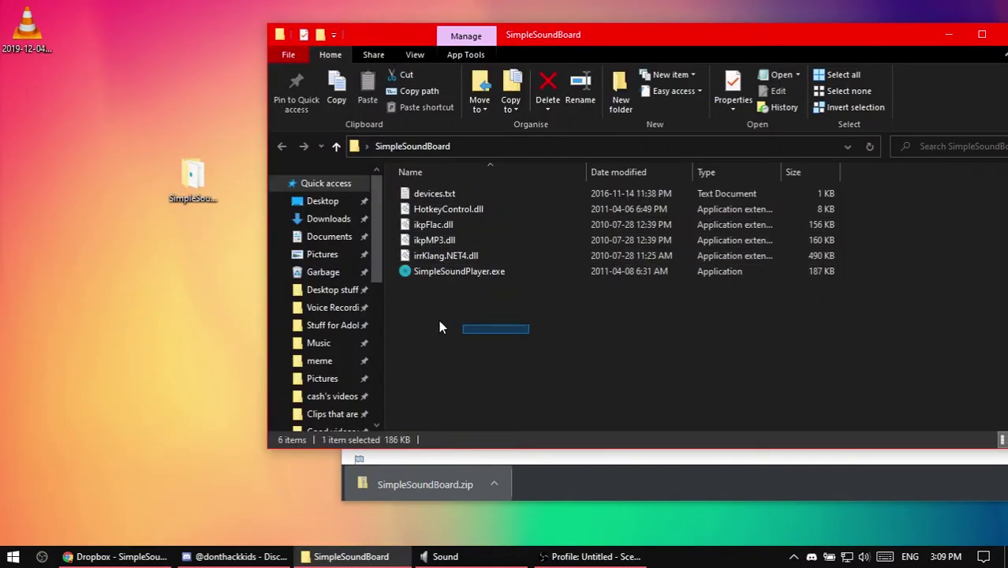
{"action": "left_click_drag", "start_coordinate": [440, 327], "coordinate": [542, 270]}
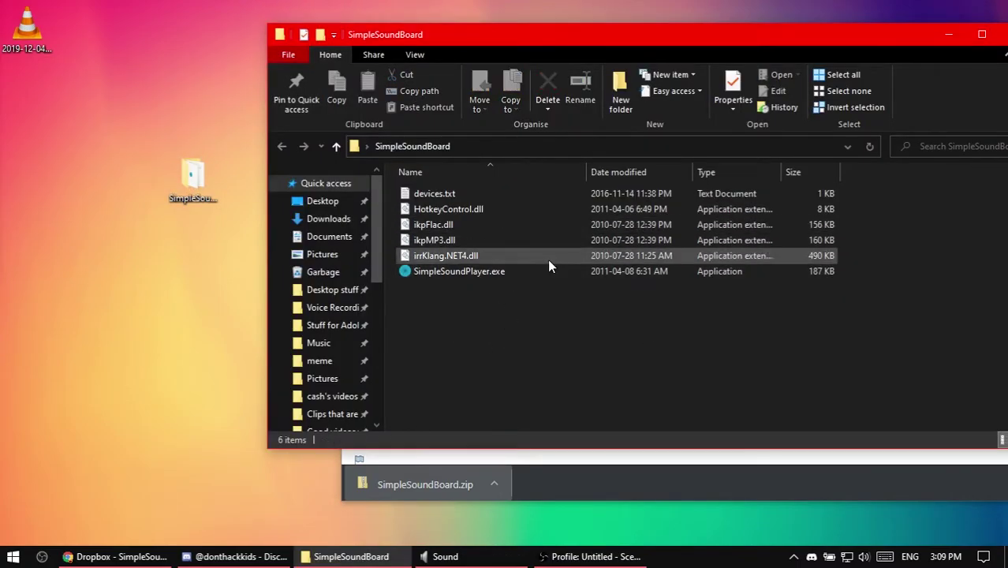
{"action": "left_click", "coordinate": [532, 272]}
{"action": "double_click", "coordinate": [532, 272]}
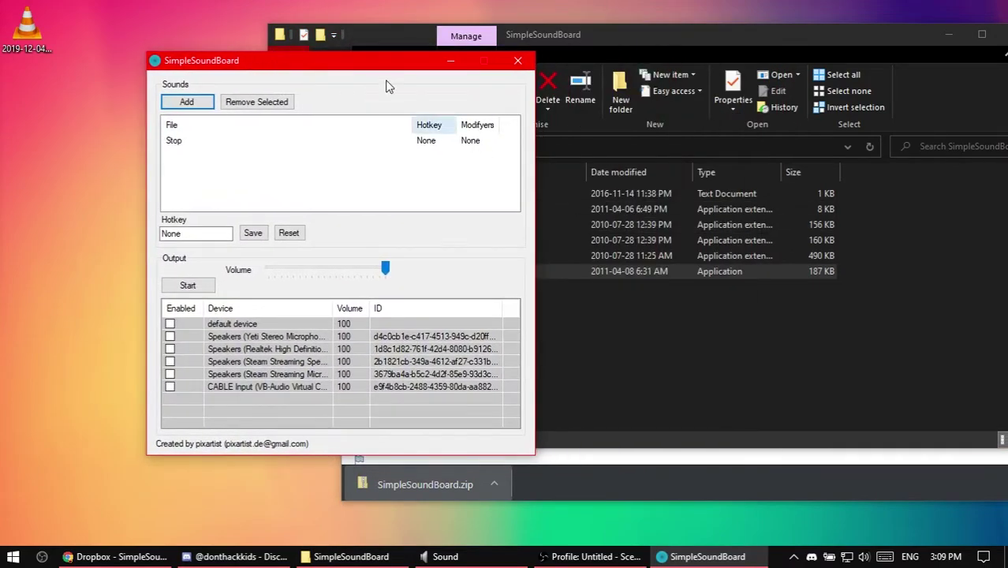
Move the soundboard and its folder window apart, then close SimpleSoundBoard
{"action": "left_click_drag", "start_coordinate": [386, 86], "coordinate": [221, 78]}
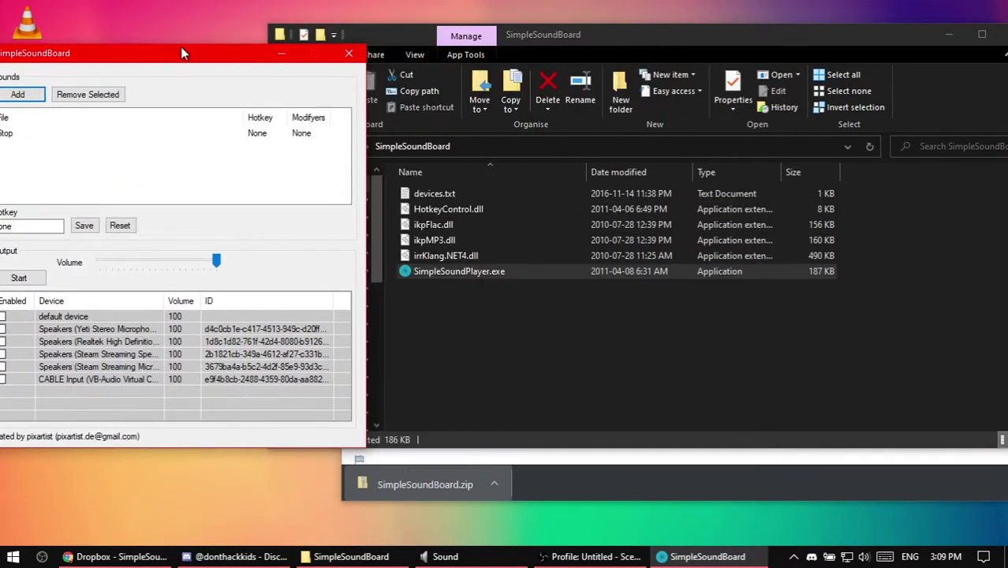
{"action": "left_click", "coordinate": [488, 270]}
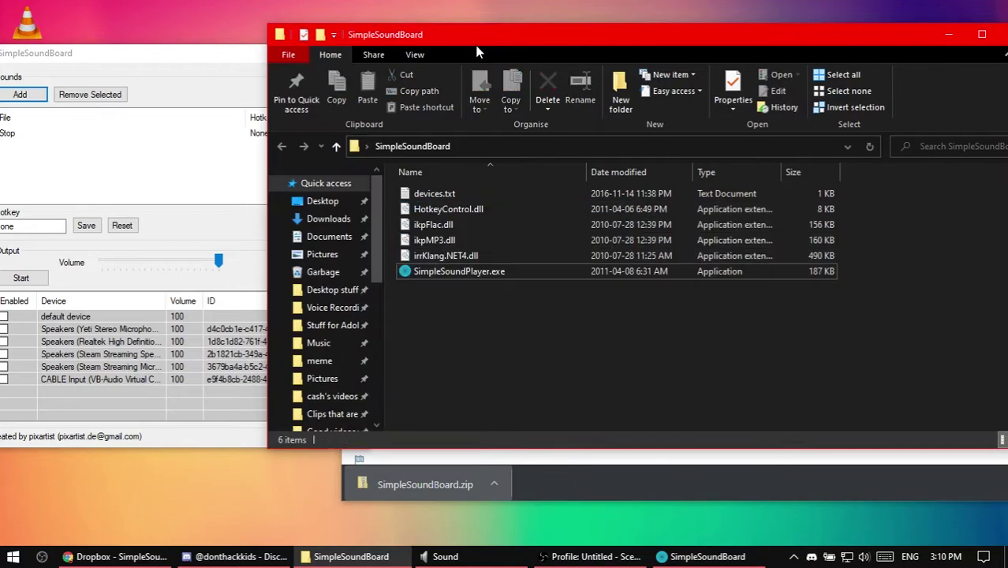
{"action": "left_click_drag", "start_coordinate": [478, 41], "coordinate": [672, 21]}
{"action": "left_click_drag", "start_coordinate": [216, 59], "coordinate": [387, 80]}
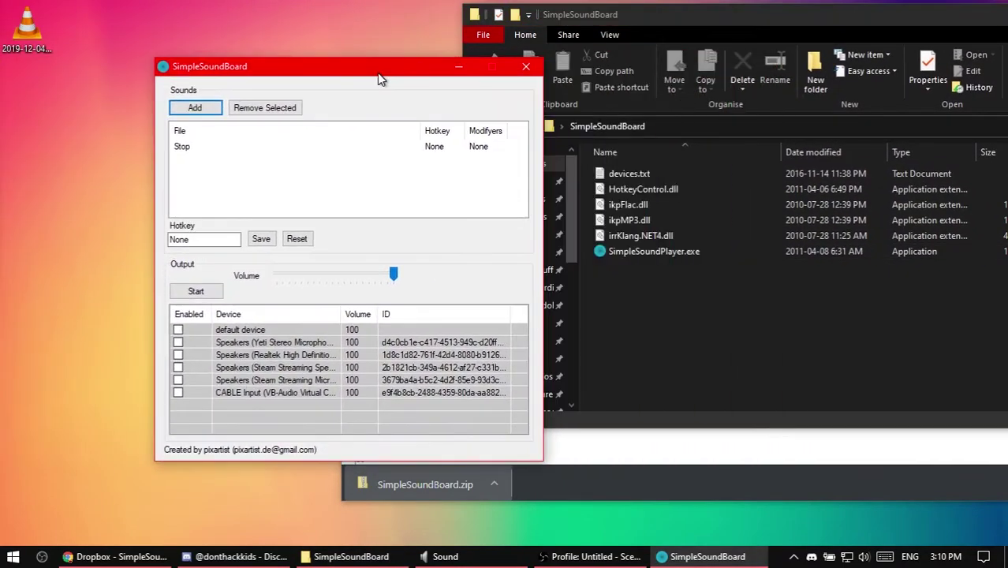
{"action": "left_click", "coordinate": [517, 72]}
Create a shortcut to SimpleSoundPlayer.exe and move the shortcut onto the desktop below the SimpleSoundBoard folder
{"action": "left_click", "coordinate": [674, 303]}
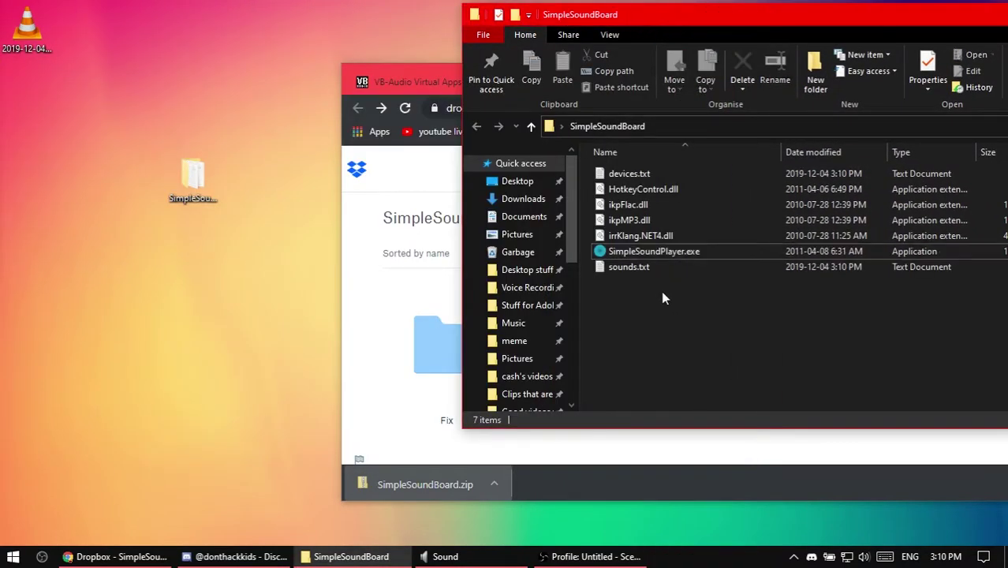
{"action": "left_click", "coordinate": [631, 268]}
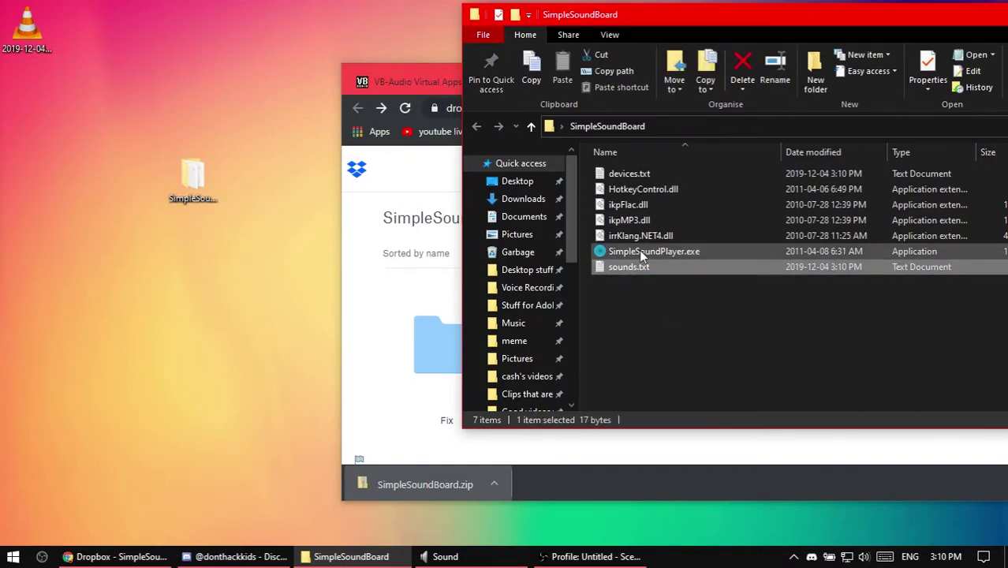
{"action": "left_click", "coordinate": [678, 254]}
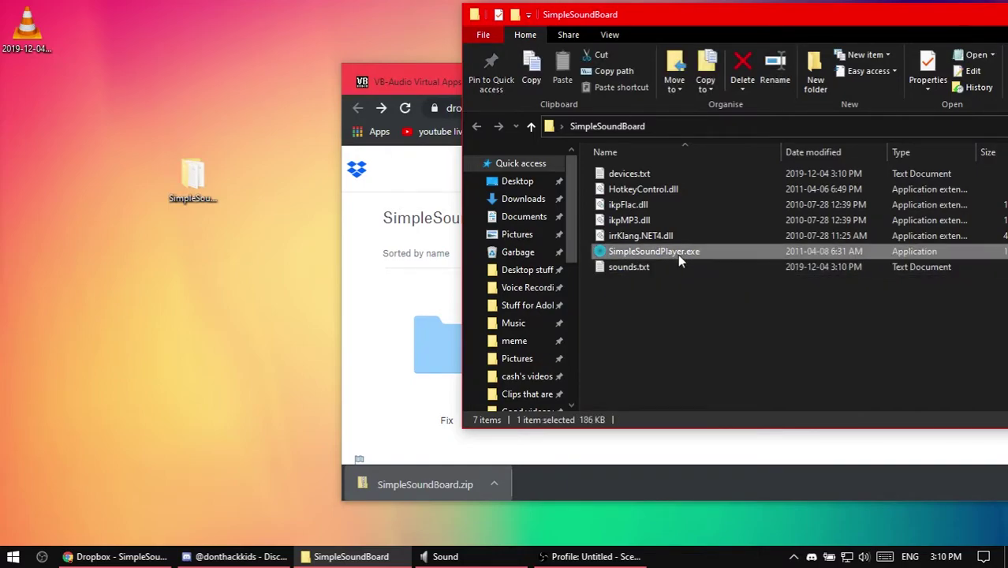
{"action": "right_click", "coordinate": [630, 253]}
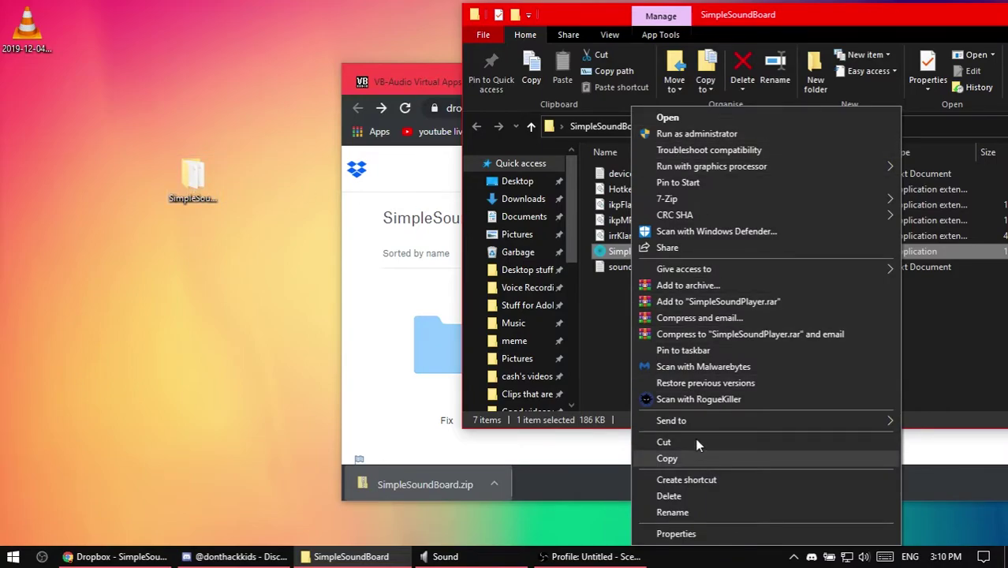
{"action": "left_click", "coordinate": [686, 479]}
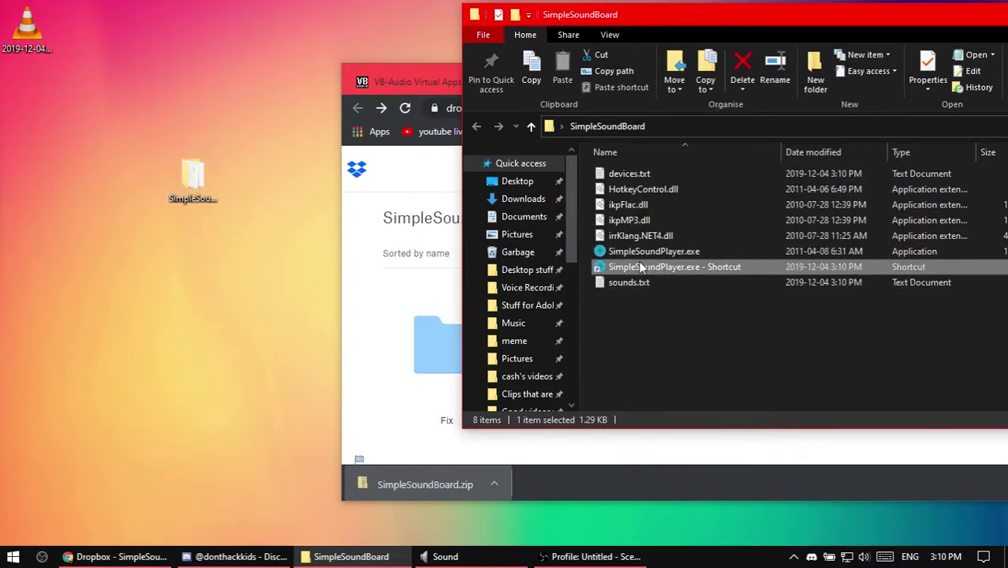
{"action": "left_click_drag", "start_coordinate": [741, 270], "coordinate": [221, 310]}
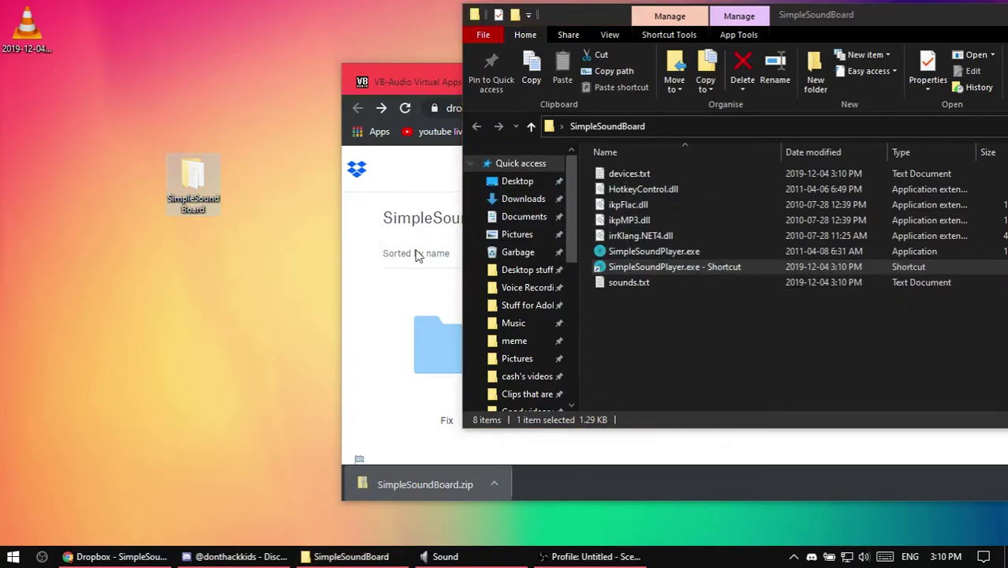
{"action": "left_click_drag", "start_coordinate": [277, 336], "coordinate": [137, 233]}
{"action": "left_click_drag", "start_coordinate": [251, 306], "coordinate": [119, 224]}
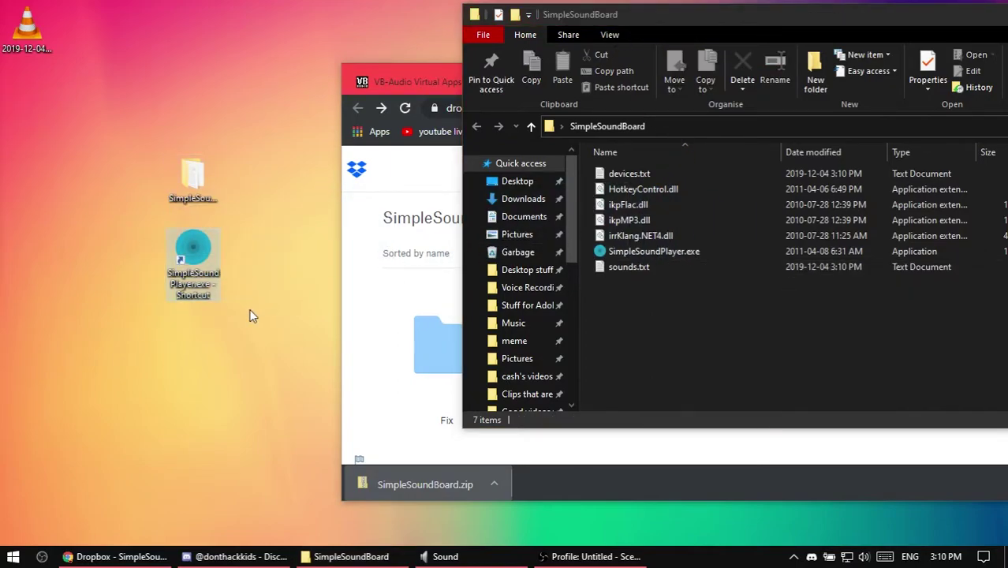
Launch the soundboard from its desktop shortcut, close the SimpleSoundBoard folder window, and move the soundboard clear of the desktop icons
{"action": "double_click", "coordinate": [187, 260]}
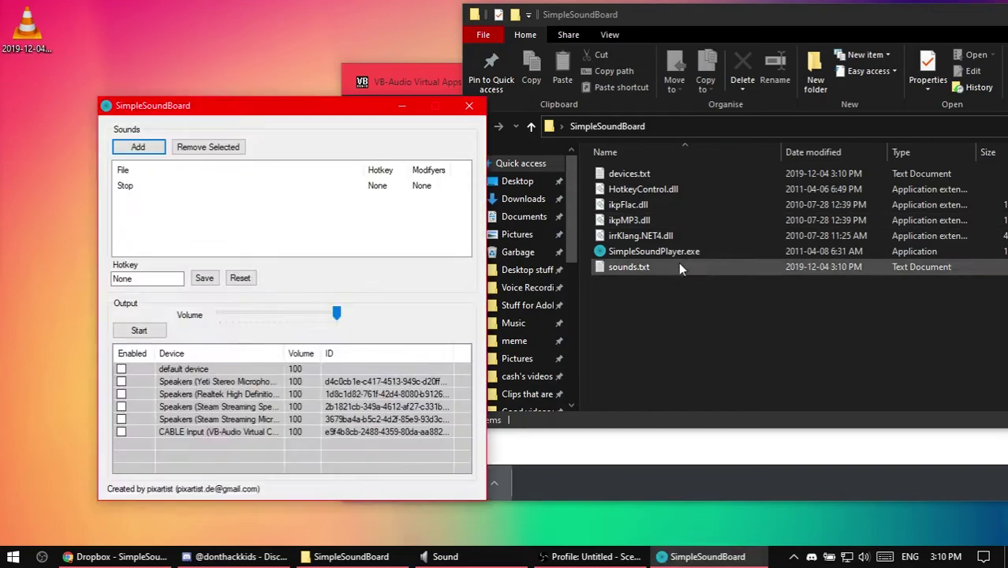
{"action": "left_click_drag", "start_coordinate": [662, 16], "coordinate": [418, 18]}
{"action": "left_click", "coordinate": [985, 17]}
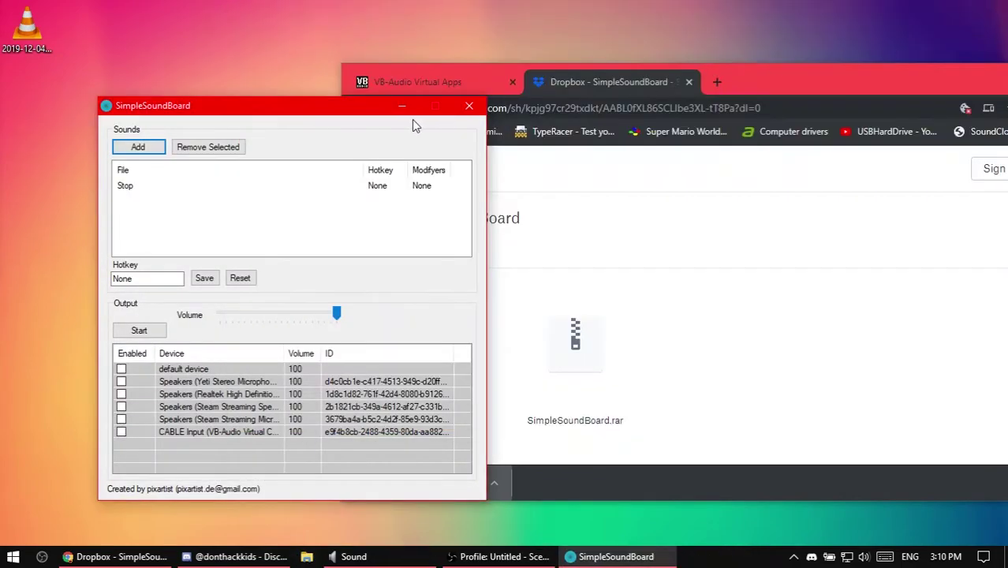
{"action": "left_click_drag", "start_coordinate": [361, 112], "coordinate": [607, 93]}
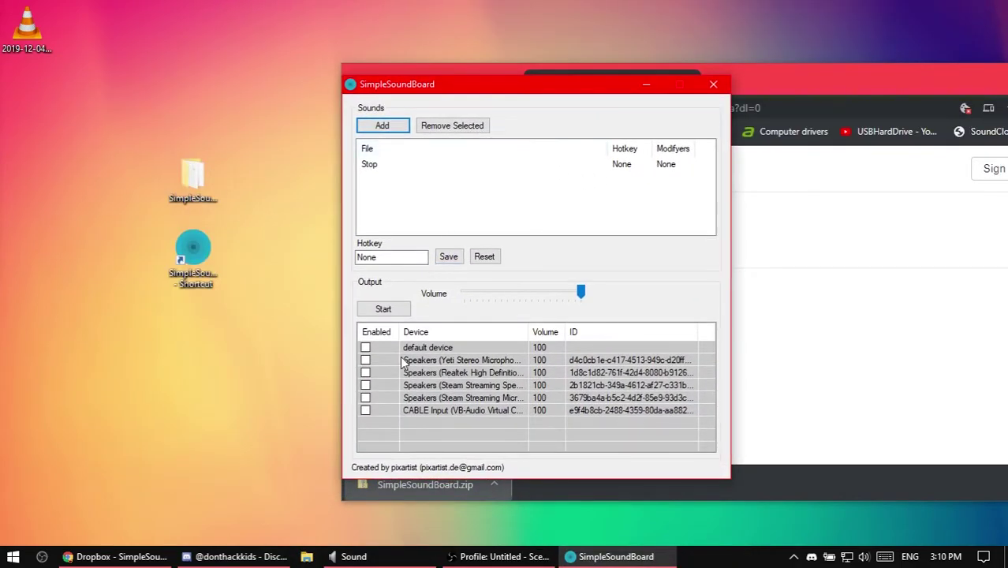
Add Burger King Foot lettuce.mp3 from the voicemod sounds folder to the soundboard's sound list
{"action": "left_click", "coordinate": [426, 410]}
{"action": "left_click", "coordinate": [430, 348]}
{"action": "left_click", "coordinate": [381, 126]}
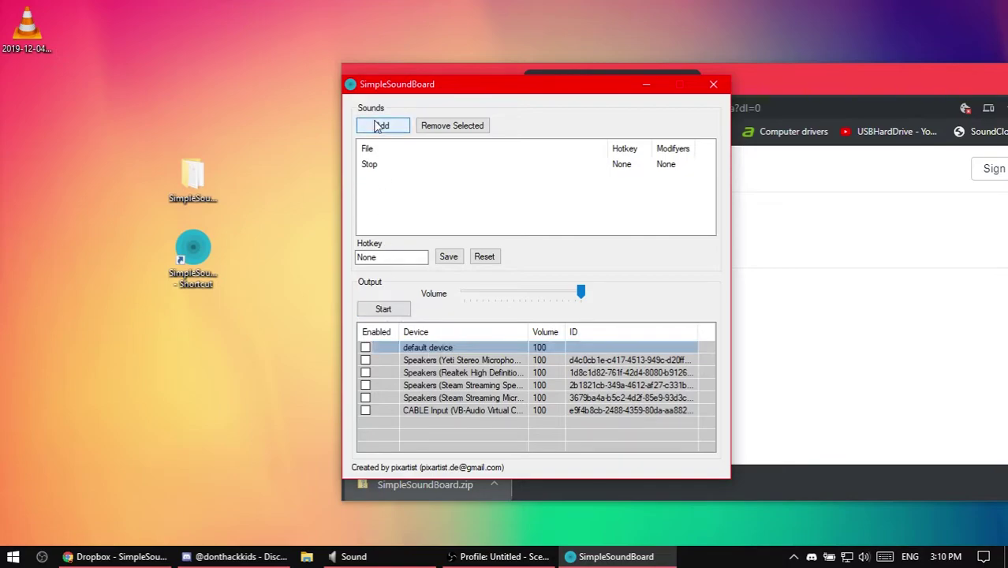
{"action": "scroll", "coordinate": [522, 271], "scroll_direction": "down", "scroll_amount": 5}
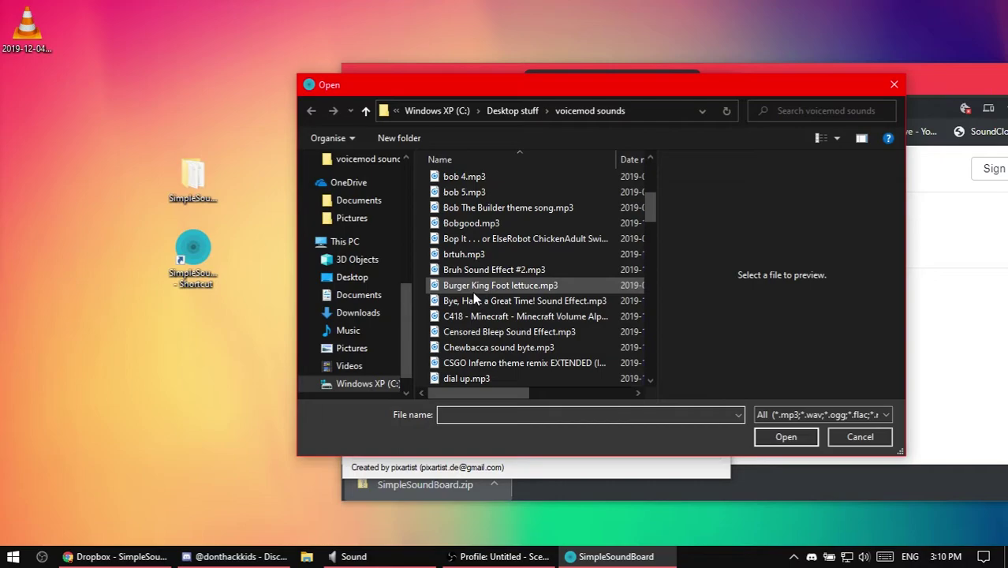
{"action": "double_click", "coordinate": [505, 288]}
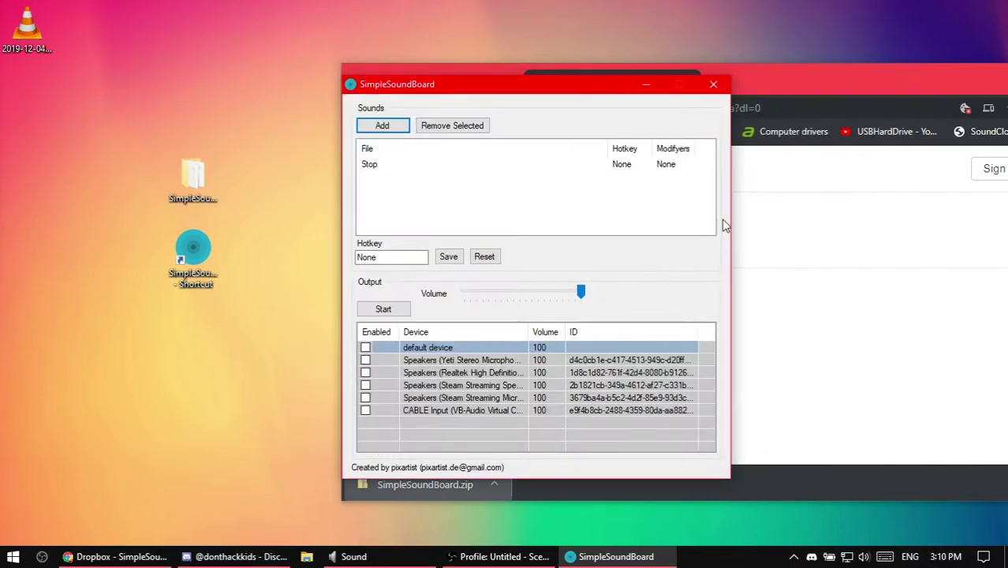
Assign the hotkey Alt + Oemtilde to the Stop entry and save it
{"action": "left_click", "coordinate": [398, 164]}
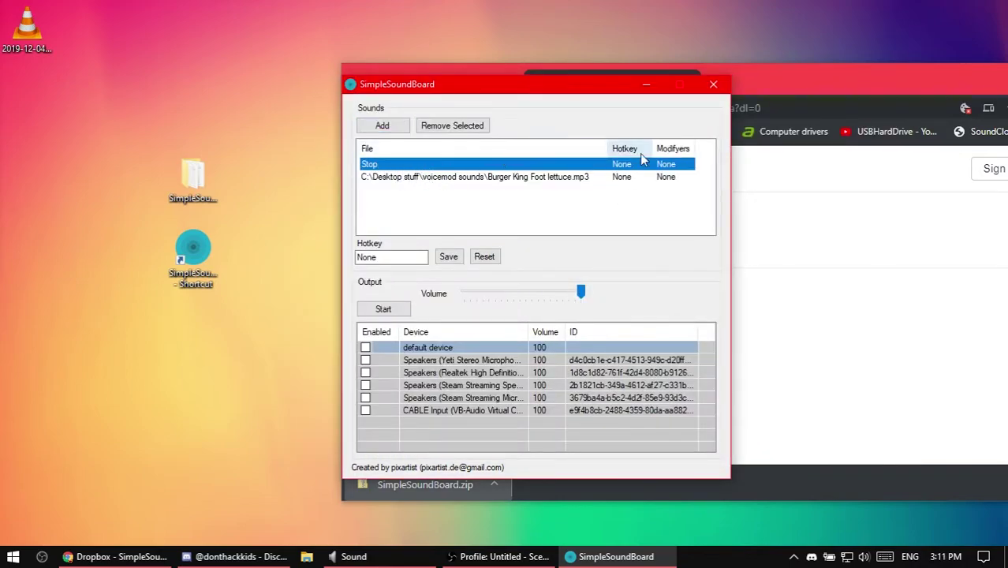
{"action": "left_click", "coordinate": [381, 256]}
{"action": "key", "text": "ctrl"}
{"action": "key", "text": "ctrl+alt+a"}
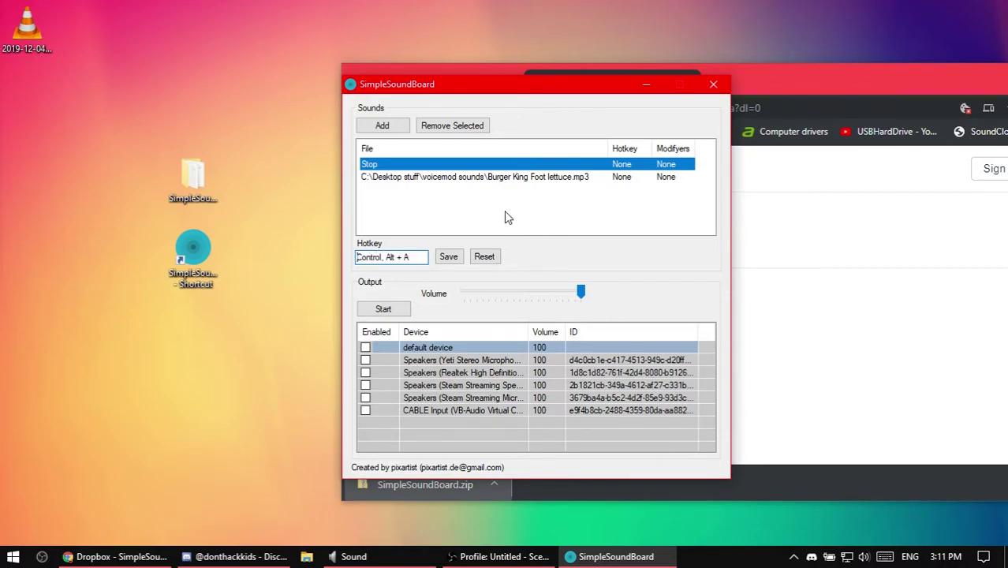
{"action": "left_click_drag", "start_coordinate": [412, 257], "coordinate": [378, 257]}
{"action": "left_click", "coordinate": [413, 256]}
{"action": "key", "text": "alt+grave"}
{"action": "left_click_drag", "start_coordinate": [423, 258], "coordinate": [383, 259]}
{"action": "left_click", "coordinate": [448, 256]}
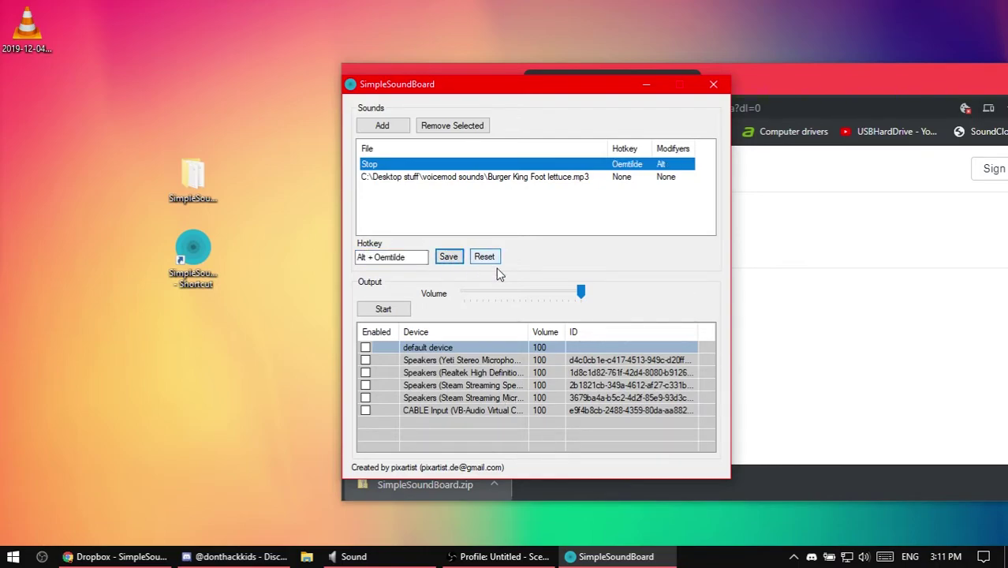
Assign the hotkey Alt + D1 to the Burger King Foot lettuce.mp3 sound and save it
{"action": "left_click", "coordinate": [595, 180]}
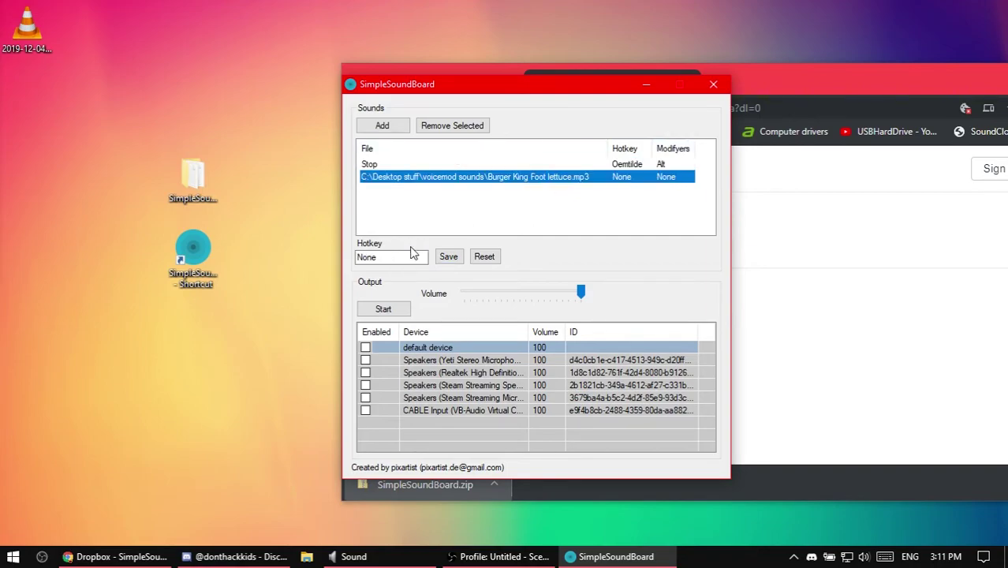
{"action": "left_click", "coordinate": [412, 257]}
{"action": "key", "text": "alt+1"}
{"action": "key", "text": "Tab"}
{"action": "key", "text": "Return"}
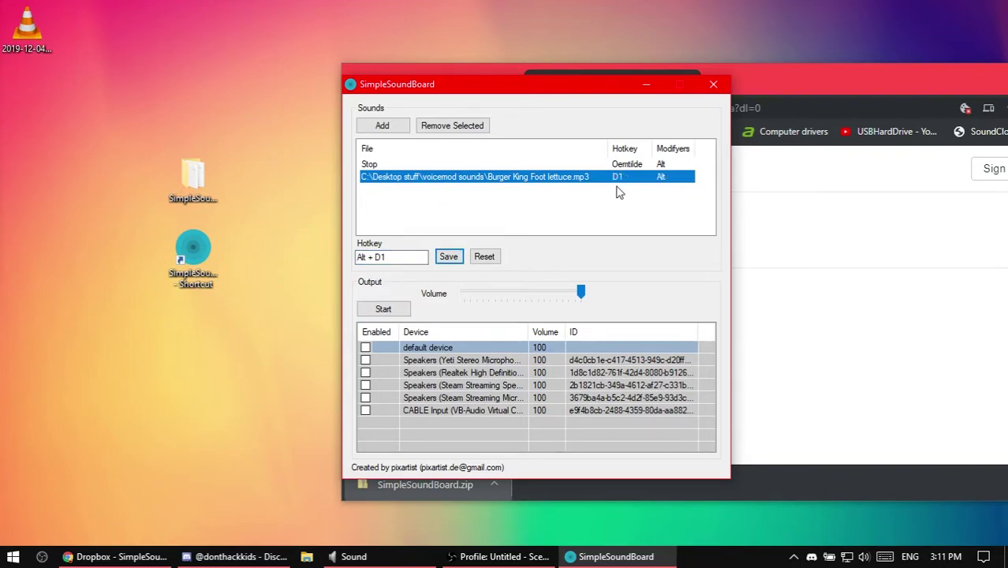
Enable the Yeti Stereo Microphone speakers as an output device and set their volume to 20
{"action": "left_click_drag", "start_coordinate": [505, 83], "coordinate": [468, 59]}
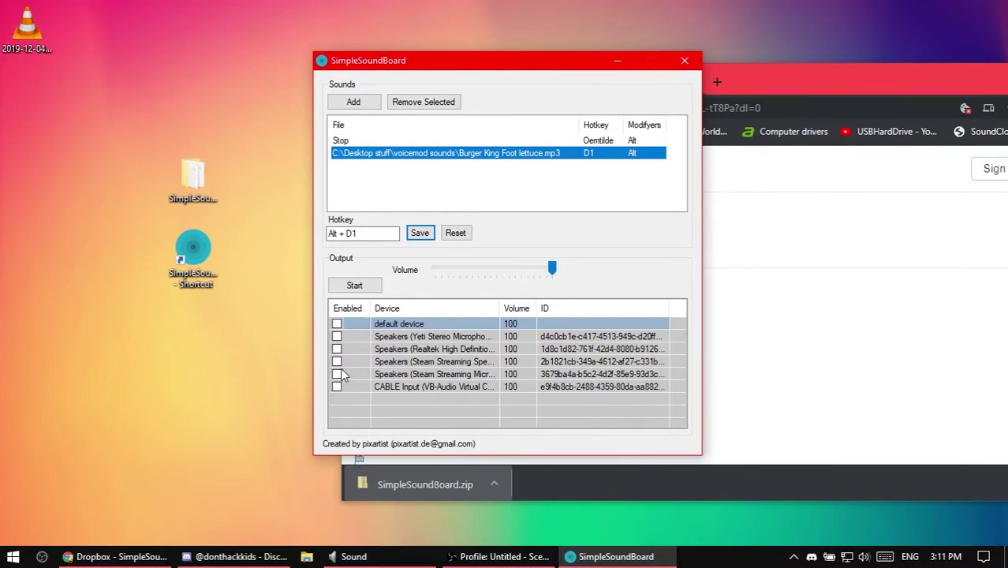
{"action": "left_click", "coordinate": [336, 336]}
{"action": "left_click", "coordinate": [416, 336]}
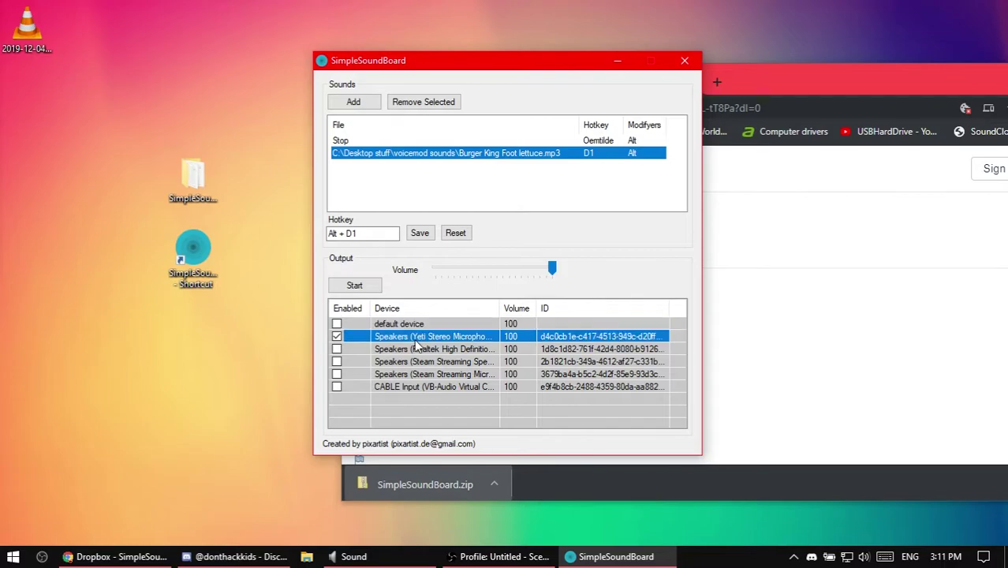
{"action": "left_click", "coordinate": [550, 270]}
{"action": "left_click_drag", "start_coordinate": [547, 272], "coordinate": [448, 273]}
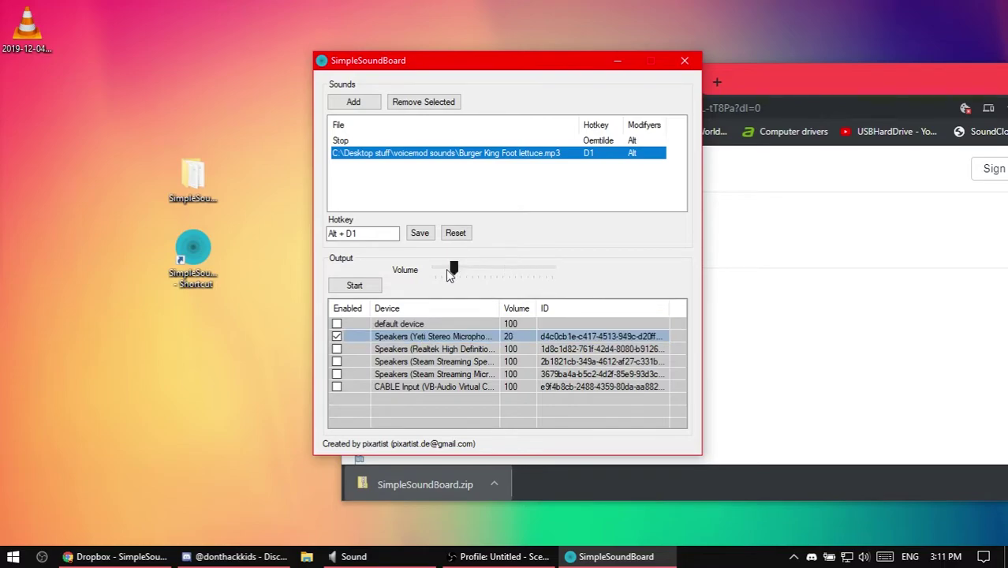
Enable CABLE Input (VB-Audio Virtual Cable) as an output at volume 75 and start the soundboard output
{"action": "left_click", "coordinate": [347, 386]}
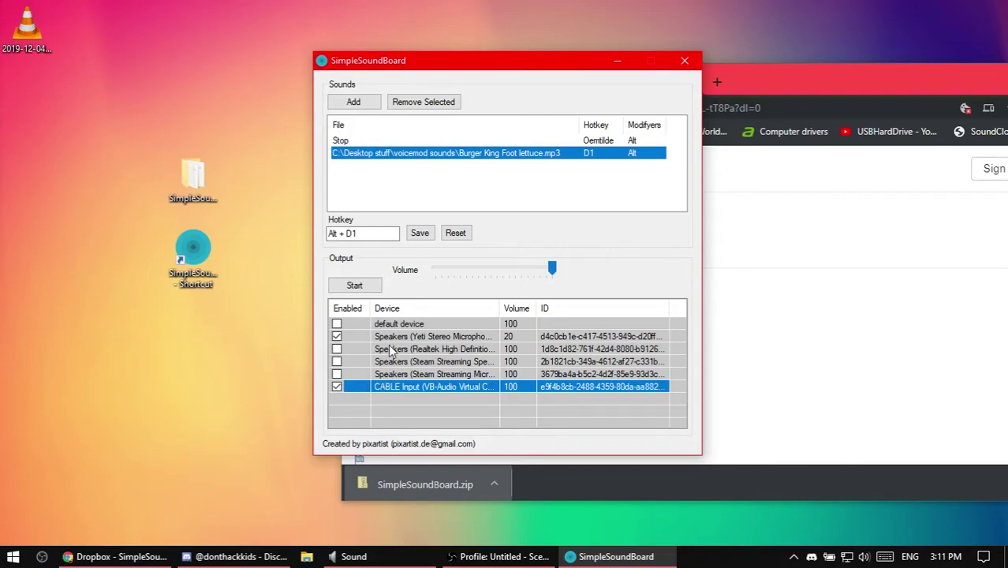
{"action": "left_click_drag", "start_coordinate": [552, 269], "coordinate": [497, 270]}
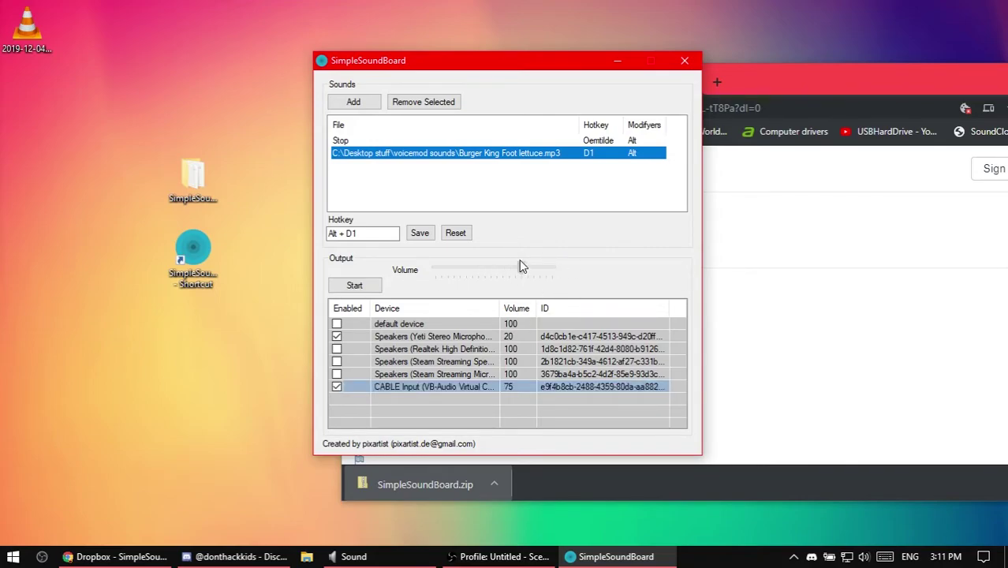
{"action": "left_click", "coordinate": [354, 285]}
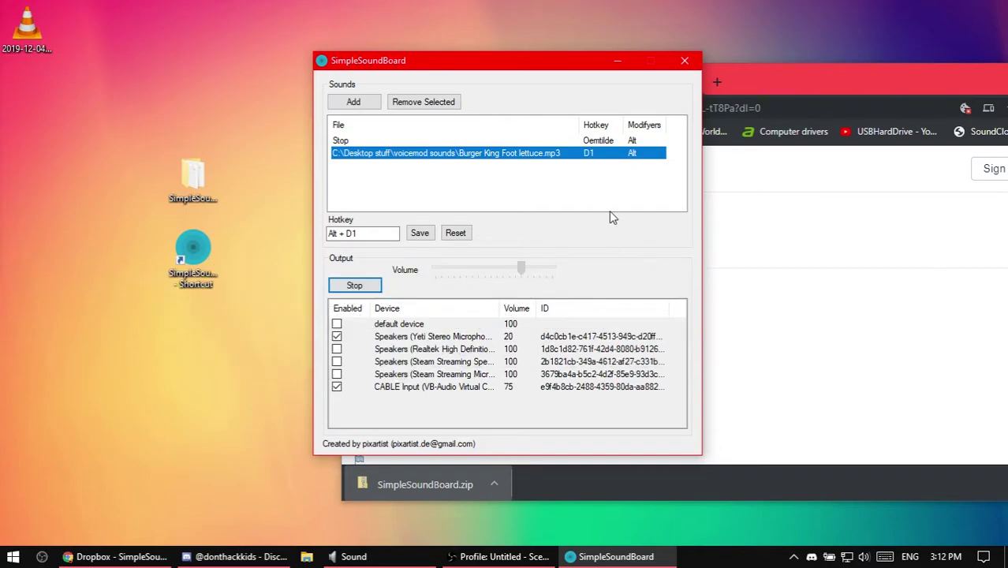
{"action": "left_click_drag", "start_coordinate": [806, 75], "coordinate": [594, 50]}
{"action": "left_click", "coordinate": [12, 559]}
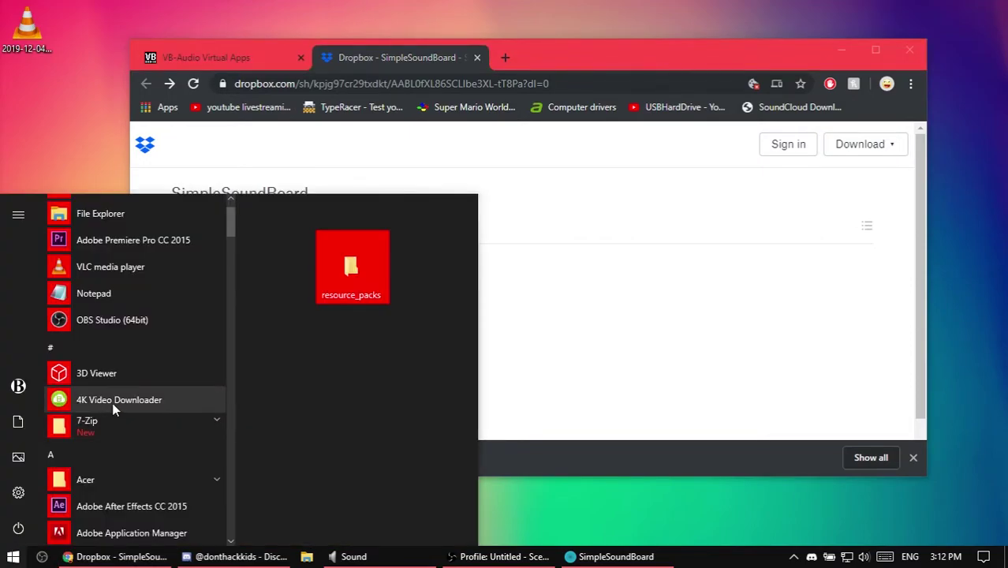
{"action": "mouse_move", "coordinate": [520, 55]}
{"action": "left_mouse_down"}
{"action": "mouse_move", "coordinate": [613, 96]}
{"action": "mouse_move", "coordinate": [529, 70]}
{"action": "left_mouse_up"}
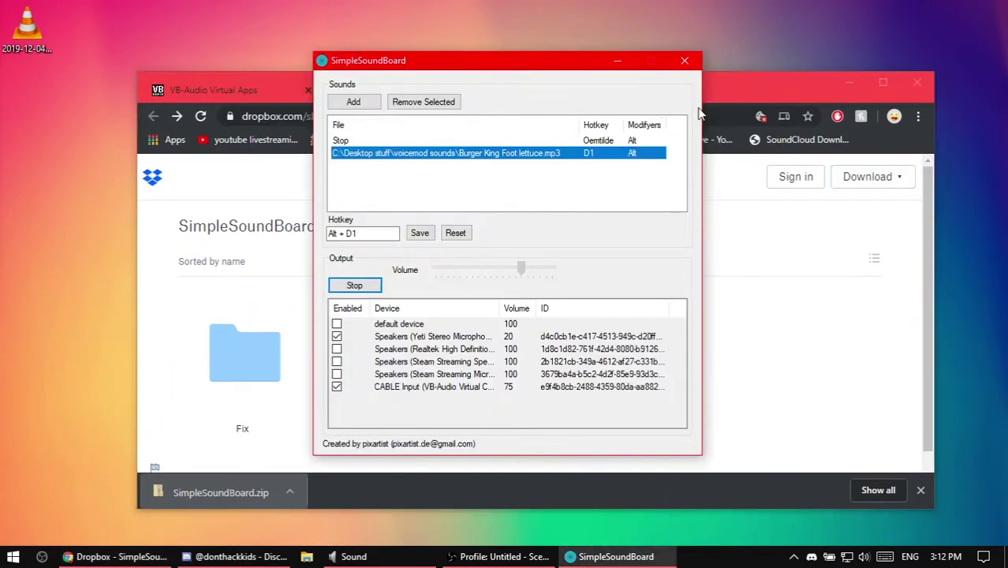
Stop the soundboard output and select the Yeti Stereo Microphone speakers in the device list
{"action": "left_click", "coordinate": [481, 176]}
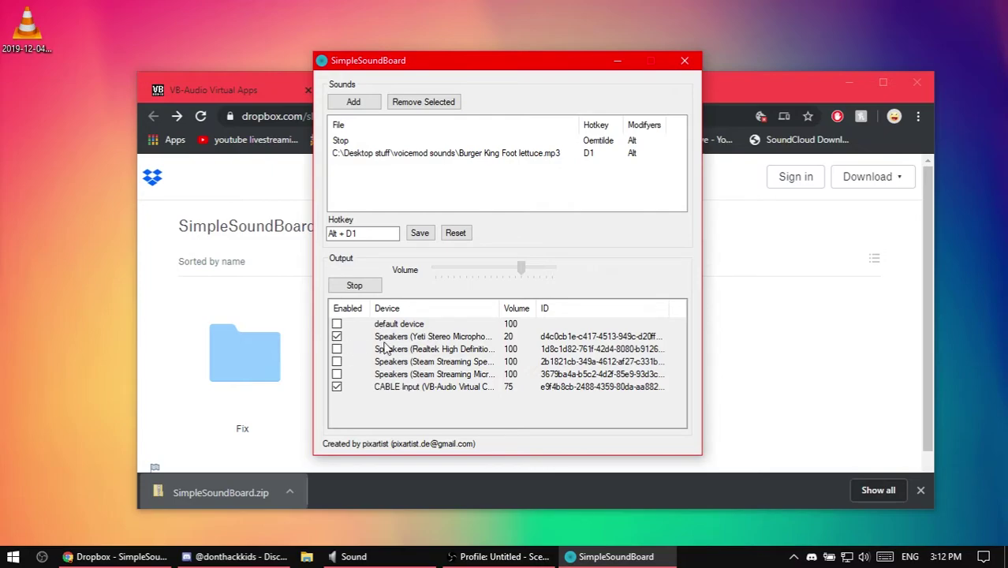
{"action": "left_click", "coordinate": [354, 285]}
{"action": "left_click", "coordinate": [380, 339]}
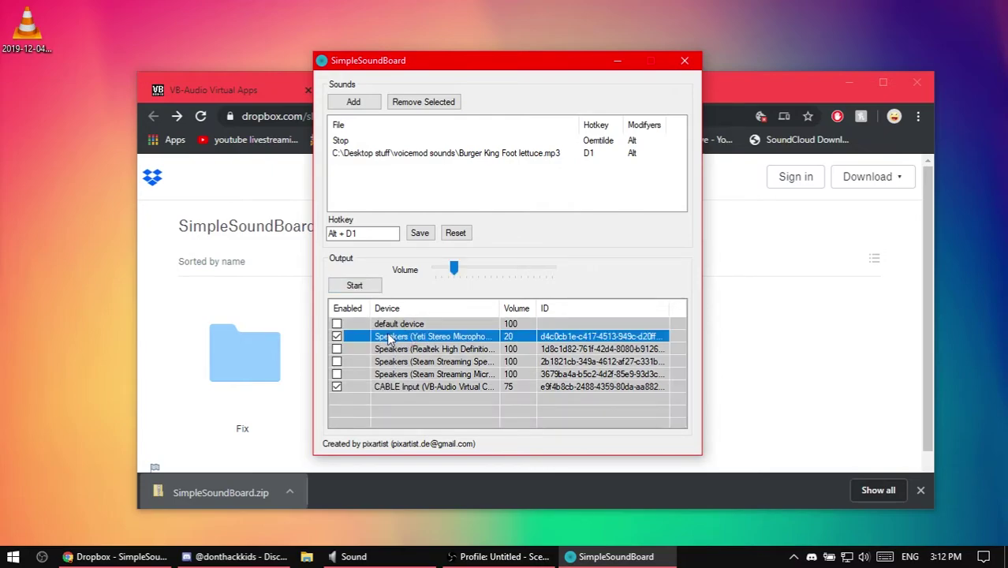
Open the Windows recording devices through the Sound Manager's Audio Devices option
{"action": "right_click", "coordinate": [863, 556]}
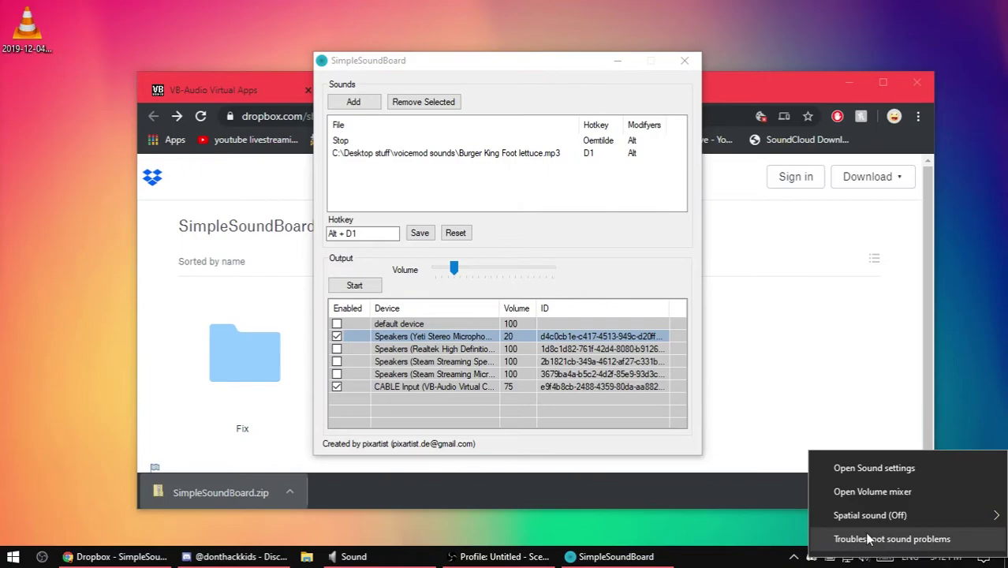
{"action": "left_click", "coordinate": [793, 556]}
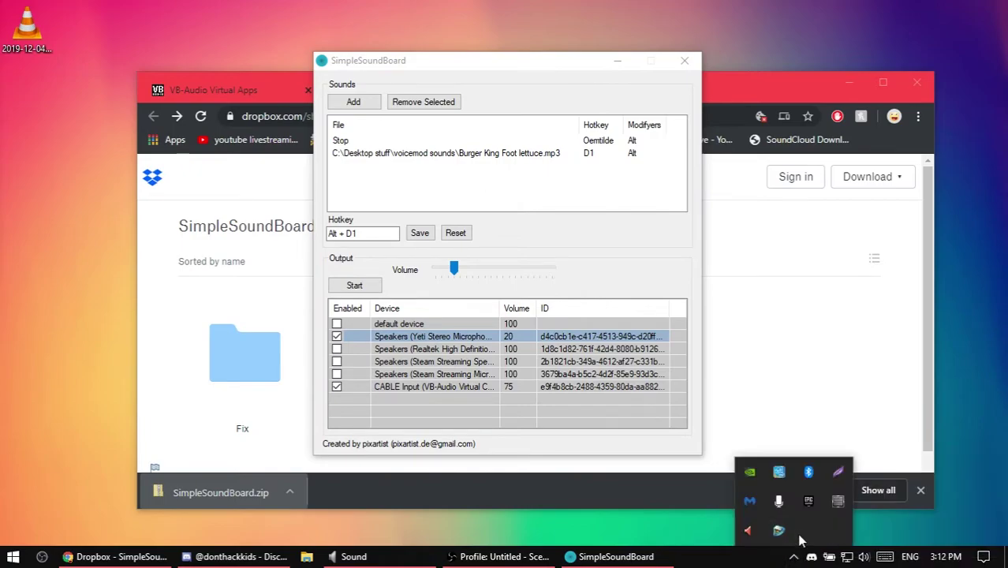
{"action": "left_click", "coordinate": [750, 535]}
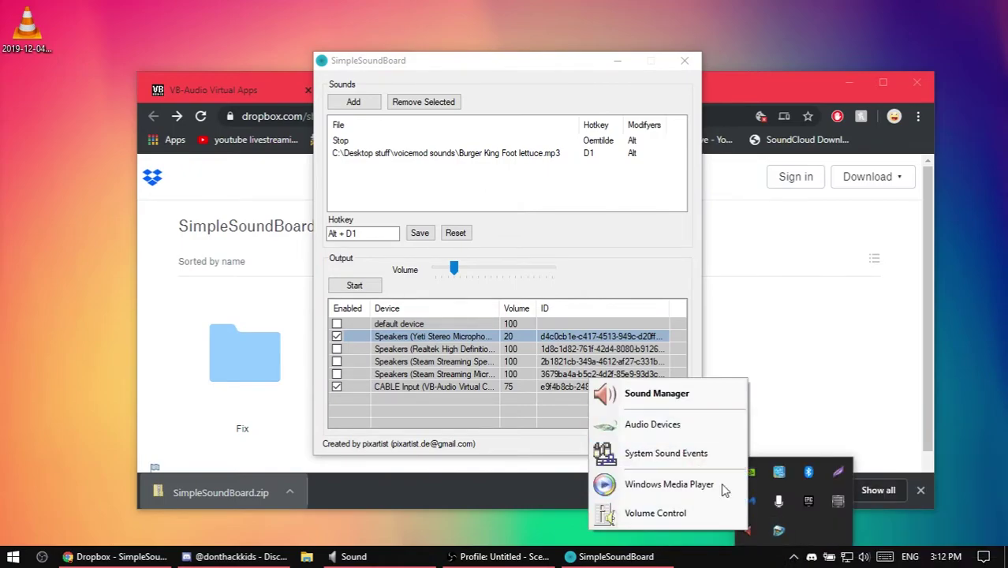
{"action": "left_click", "coordinate": [670, 426]}
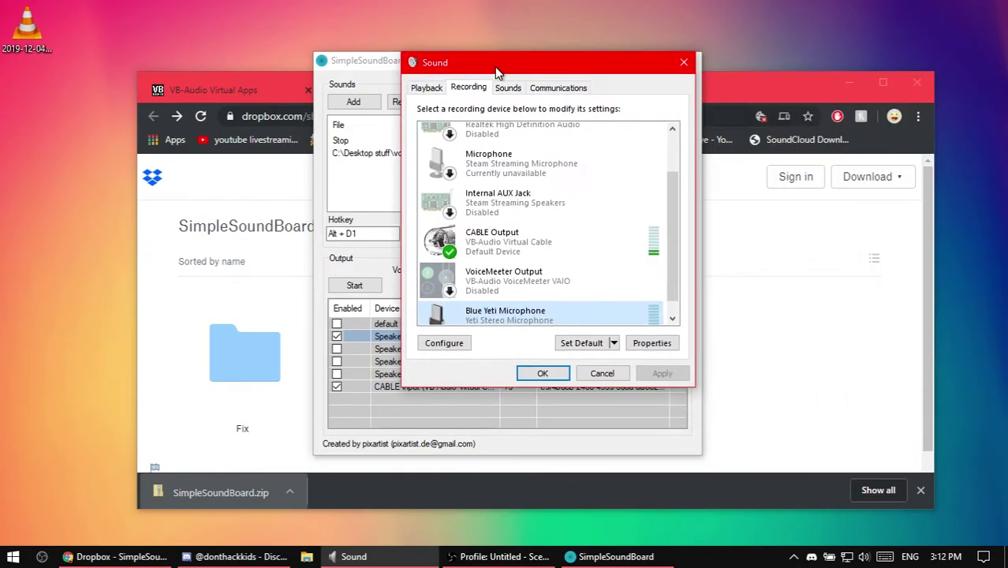
Examine the CABLE Output and Blue Yeti Microphone entries among the recording devices, opening and closing the Yeti's properties
{"action": "scroll", "coordinate": [522, 263], "scroll_direction": "up", "scroll_amount": 3}
{"action": "scroll", "coordinate": [517, 264], "scroll_direction": "down", "scroll_amount": 3}
{"action": "left_click", "coordinate": [513, 239]}
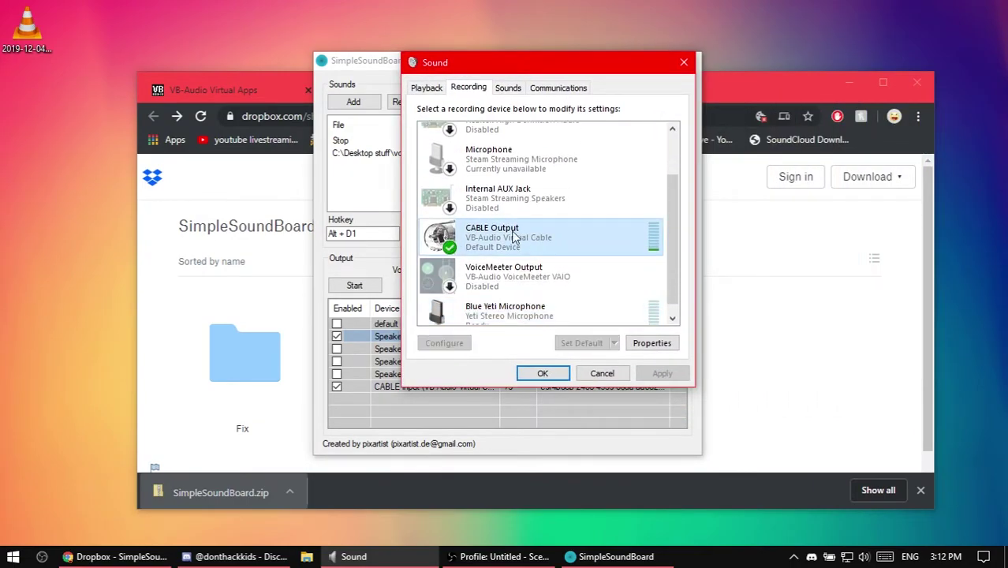
{"action": "scroll", "coordinate": [512, 239], "scroll_direction": "down", "scroll_amount": 1}
{"action": "left_click", "coordinate": [571, 295]}
{"action": "double_click", "coordinate": [595, 292]}
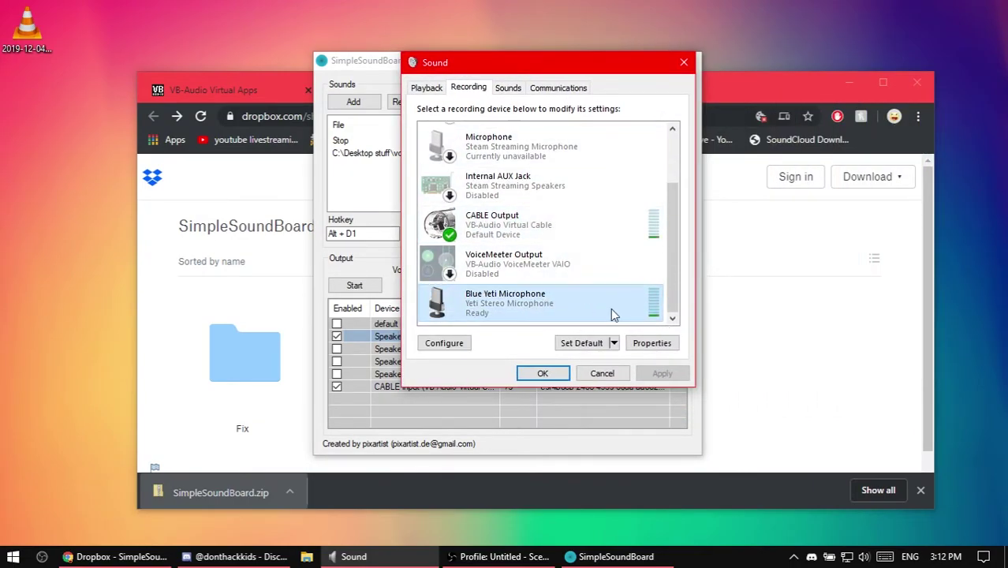
{"action": "key", "text": "Escape"}
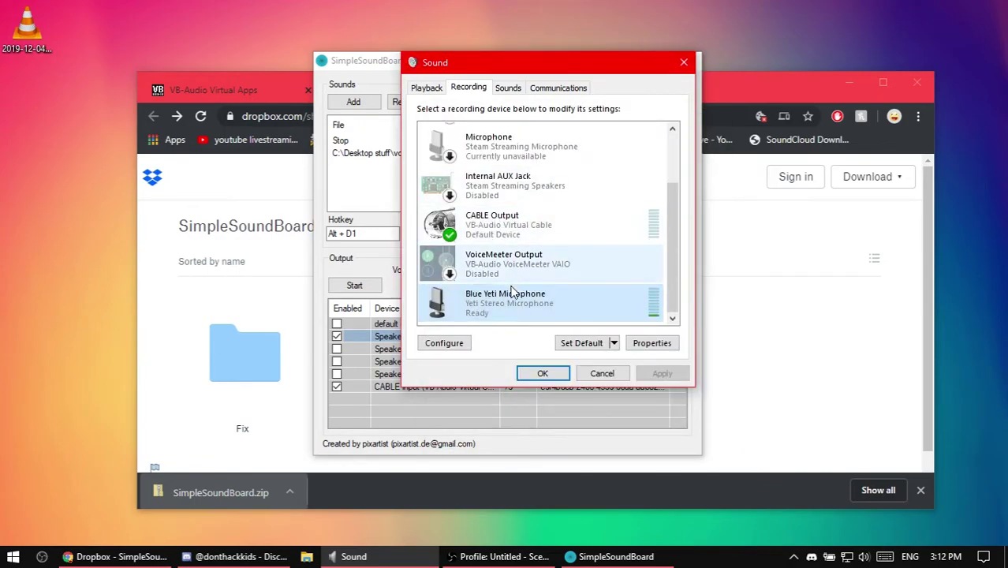
Examine the Windows playback devices and select the Yeti Stereo Microphone speakers
{"action": "scroll", "coordinate": [521, 260], "scroll_direction": "up", "scroll_amount": 1}
{"action": "left_click", "coordinate": [427, 88]}
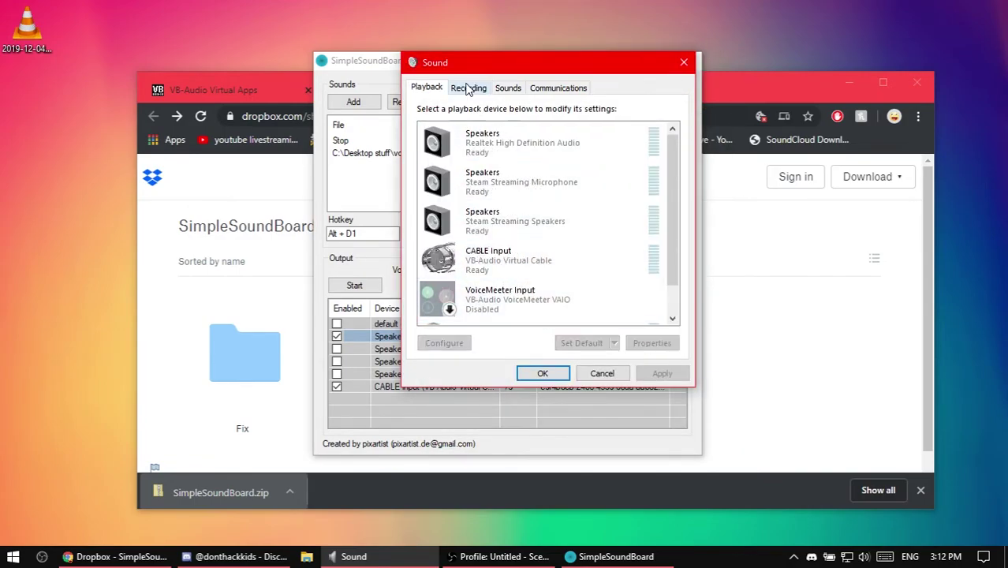
{"action": "scroll", "coordinate": [491, 268], "scroll_direction": "down", "scroll_amount": 1}
{"action": "left_click", "coordinate": [499, 246]}
{"action": "scroll", "coordinate": [498, 246], "scroll_direction": "down", "scroll_amount": 1}
{"action": "left_click", "coordinate": [504, 304]}
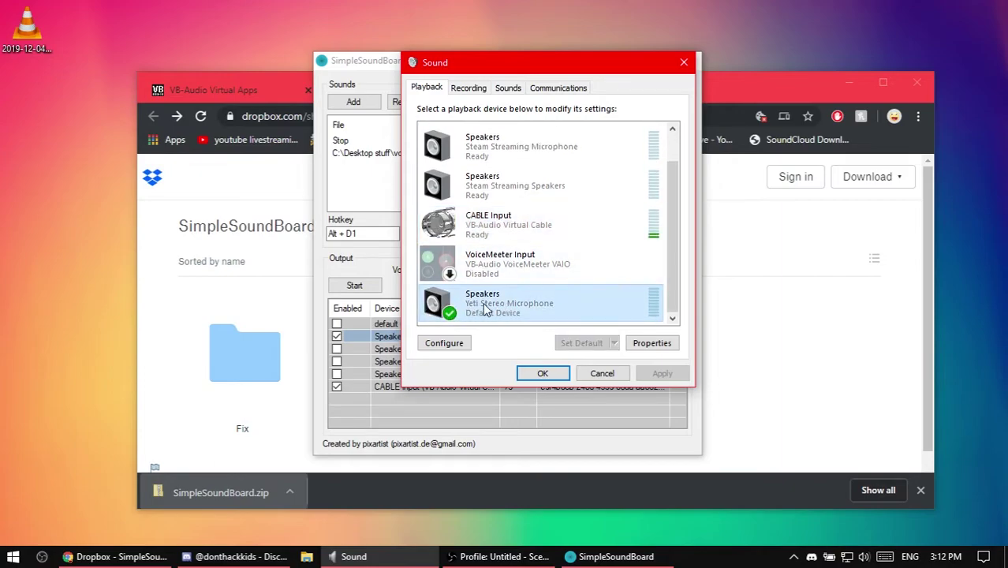
Switch to Discord's Voice & Video settings and choose CABLE Output (VB-Audio Virtual Cable) as the input device
{"action": "left_click_drag", "start_coordinate": [0, 268], "coordinate": [776, 63]}
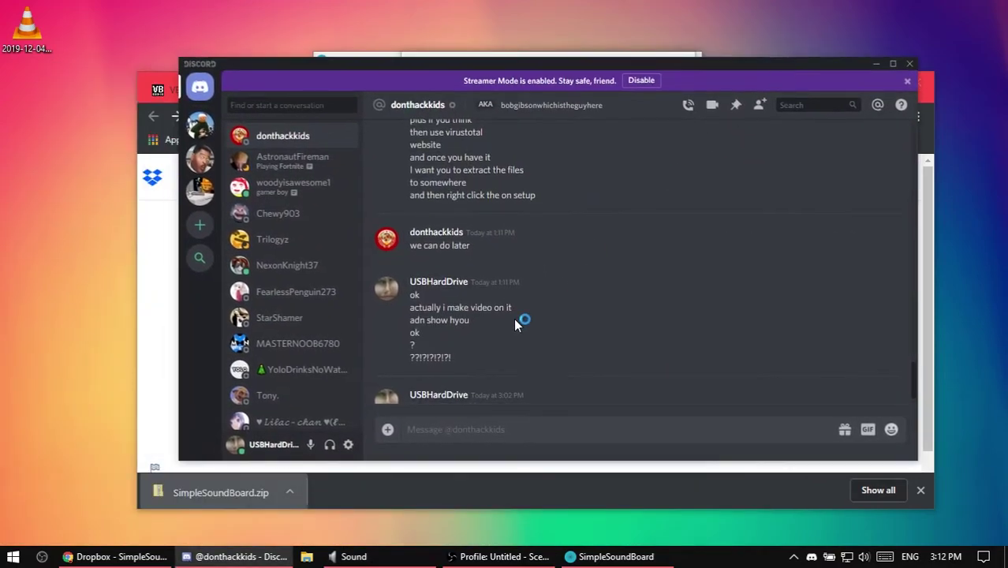
{"action": "left_click", "coordinate": [350, 443]}
{"action": "left_click", "coordinate": [292, 322]}
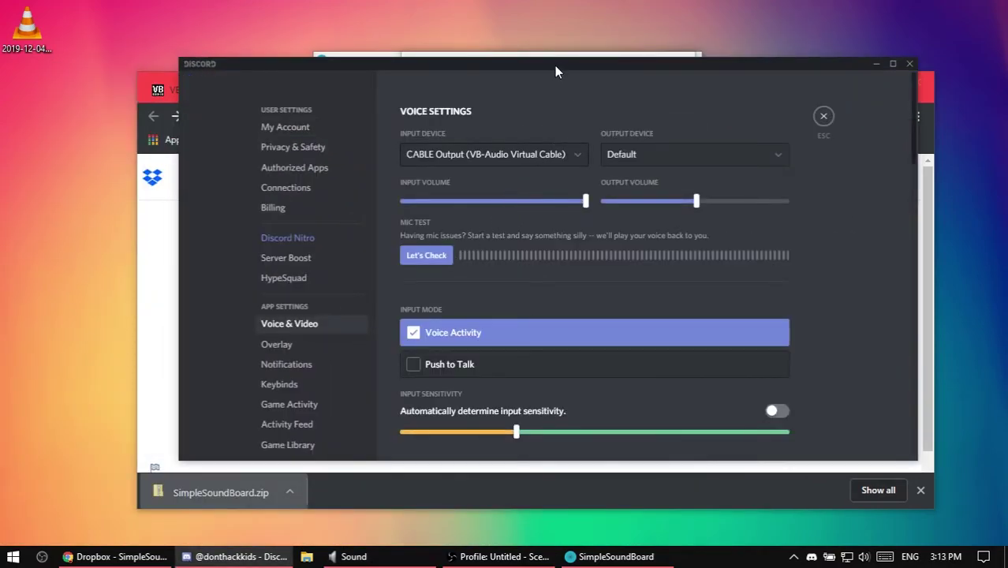
{"action": "left_click_drag", "start_coordinate": [554, 71], "coordinate": [576, 72]}
{"action": "left_click", "coordinate": [513, 155]}
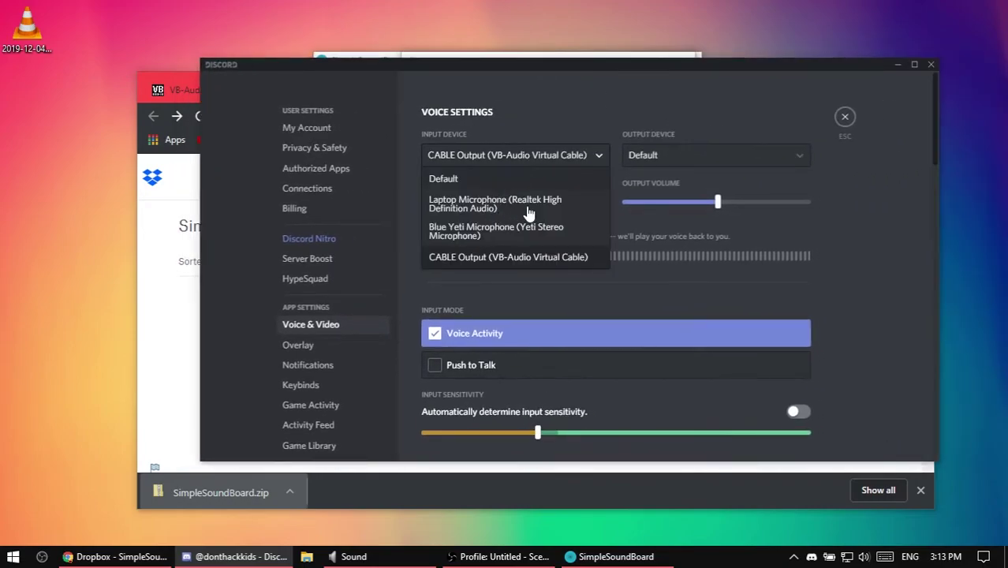
{"action": "left_click", "coordinate": [499, 260]}
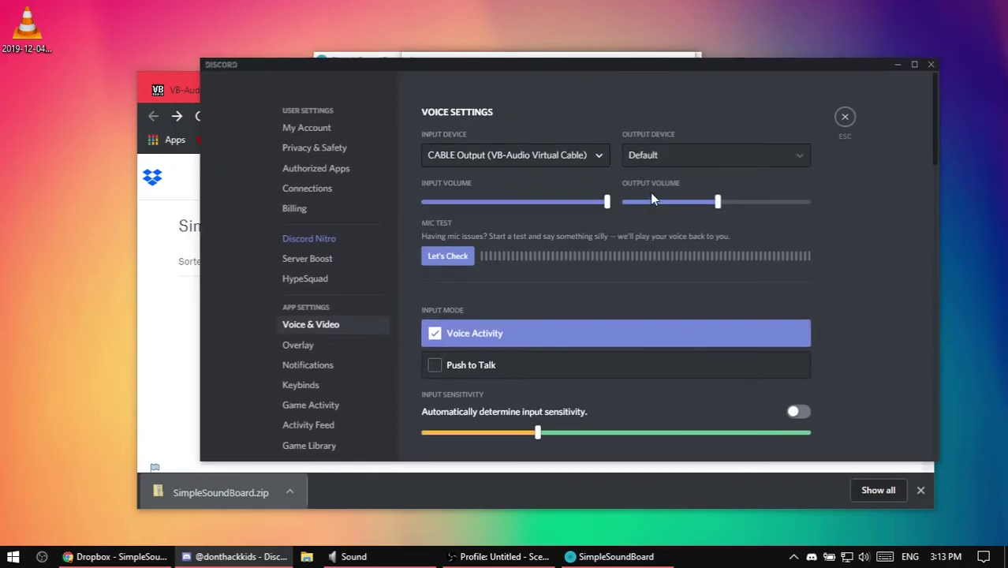
Try Speakers (Yeti Stereo Microphone) as Discord's output device and set it back to Default
{"action": "left_click", "coordinate": [660, 160]}
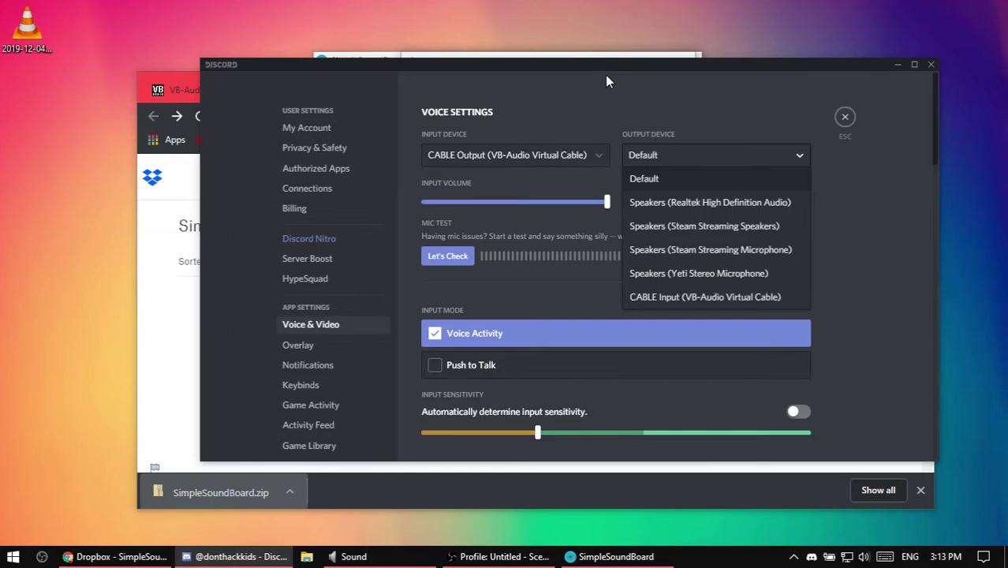
{"action": "left_click", "coordinate": [353, 556]}
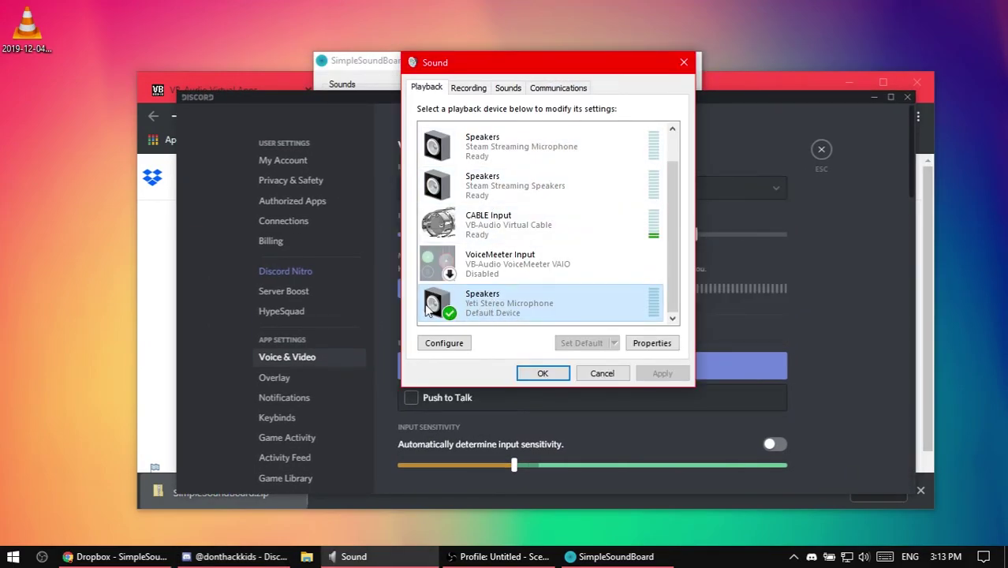
{"action": "left_click", "coordinate": [806, 322]}
{"action": "left_click", "coordinate": [670, 187]}
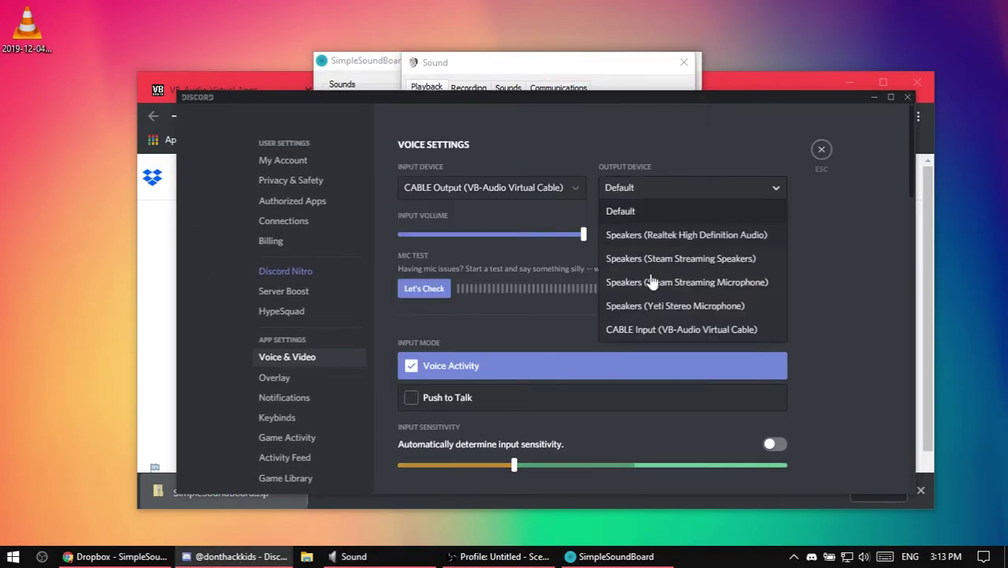
{"action": "left_click", "coordinate": [656, 305]}
{"action": "left_click", "coordinate": [653, 189]}
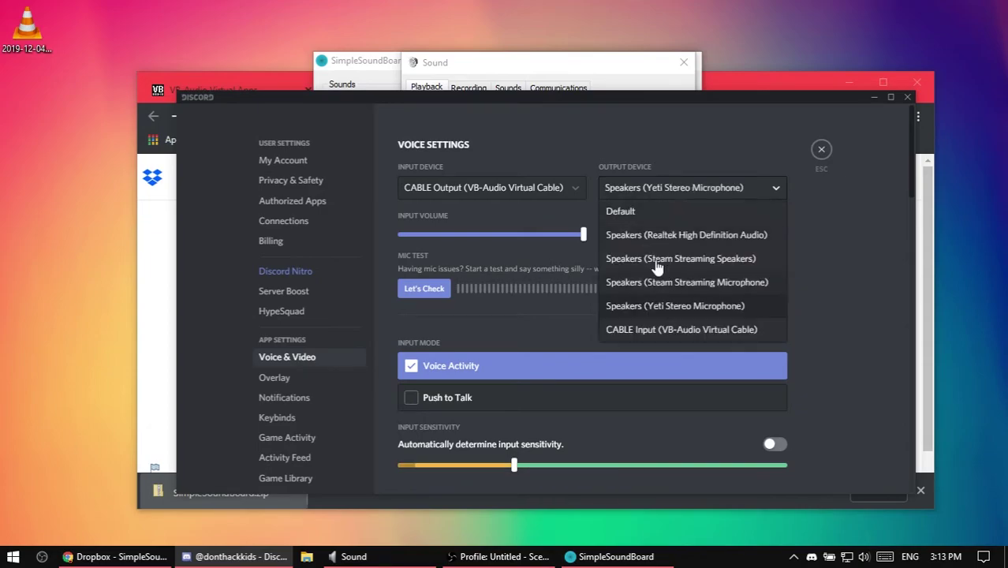
{"action": "left_click", "coordinate": [631, 212]}
Make the Blue Yeti Microphone recording device listen through CABLE Input (VB-Audio Virtual Cable) and accept its properties
{"action": "left_click_drag", "start_coordinate": [514, 62], "coordinate": [577, 80]}
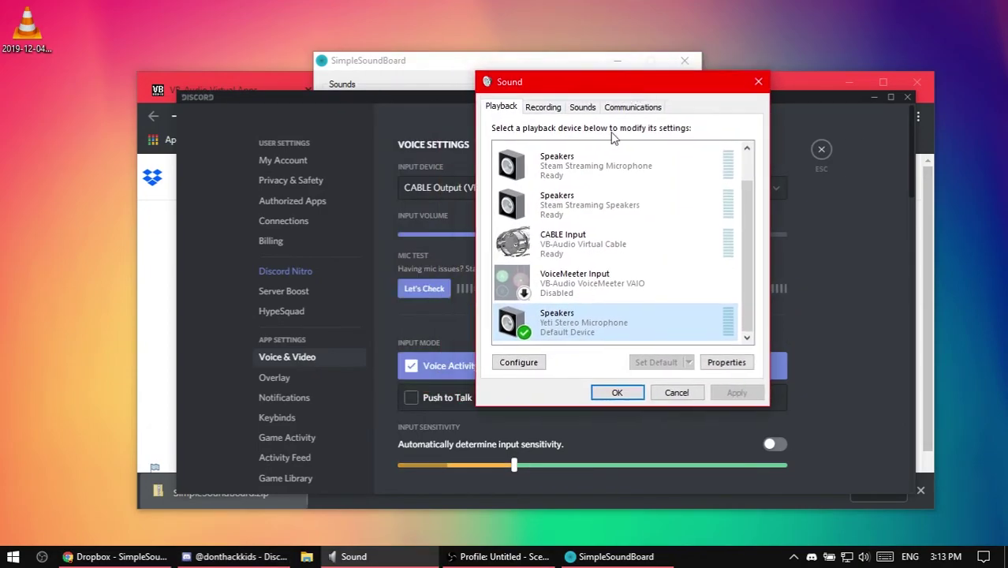
{"action": "left_click", "coordinate": [542, 107]}
{"action": "double_click", "coordinate": [568, 320]}
{"action": "left_click", "coordinate": [589, 163]}
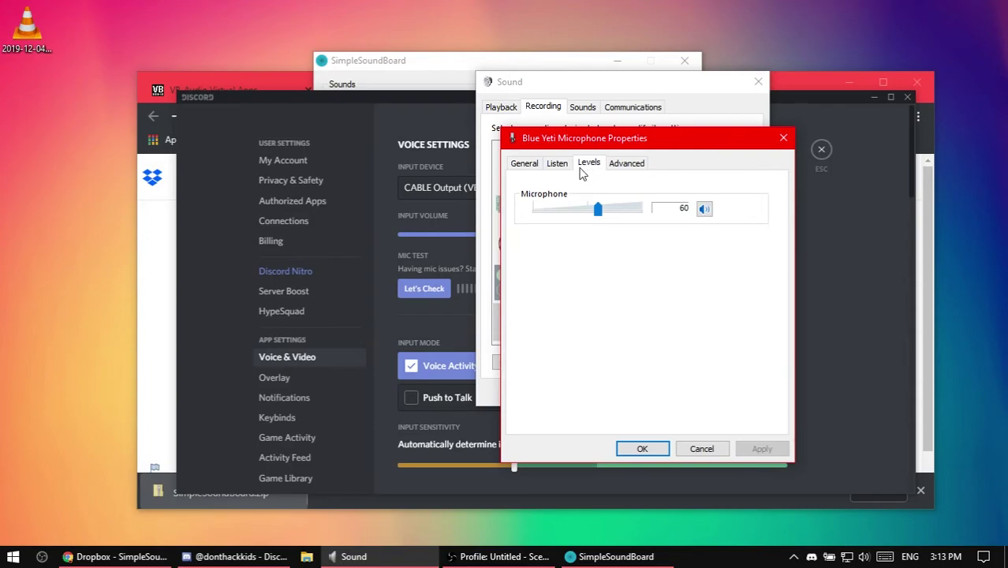
{"action": "left_click", "coordinate": [557, 163]}
{"action": "left_click_drag", "start_coordinate": [578, 139], "coordinate": [341, 83]}
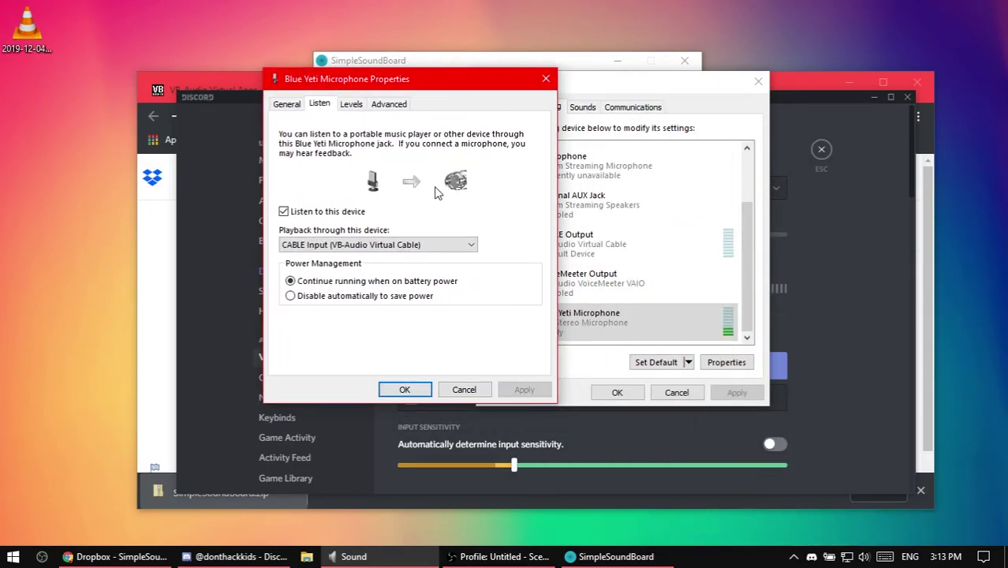
{"action": "left_click", "coordinate": [357, 106]}
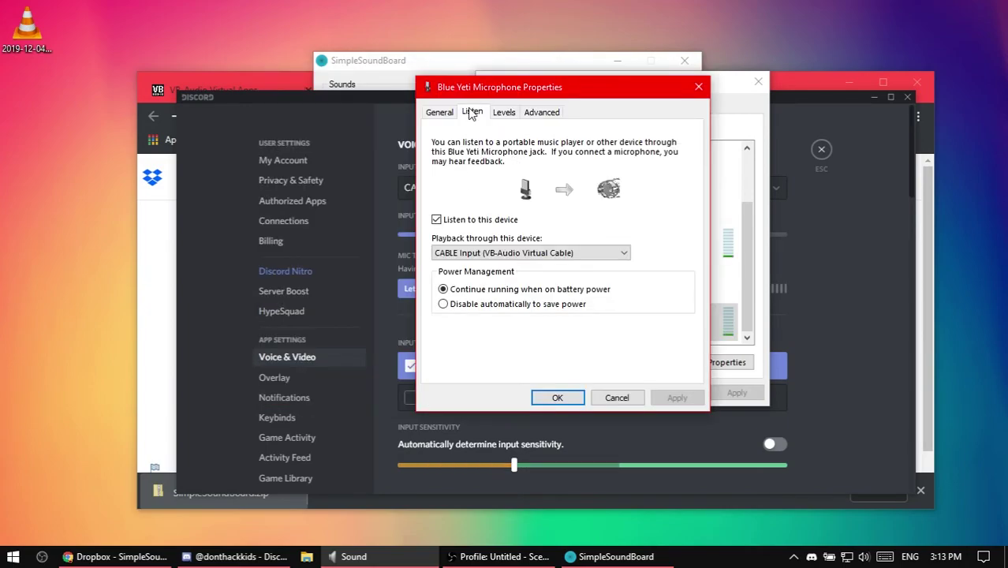
{"action": "left_click", "coordinate": [437, 219]}
{"action": "left_click", "coordinate": [472, 249]}
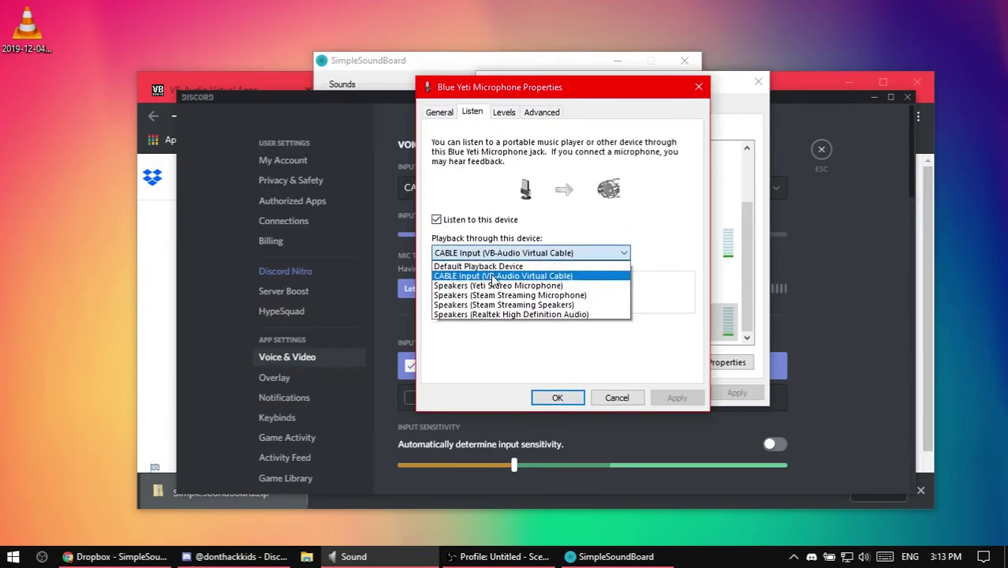
{"action": "left_click", "coordinate": [477, 281]}
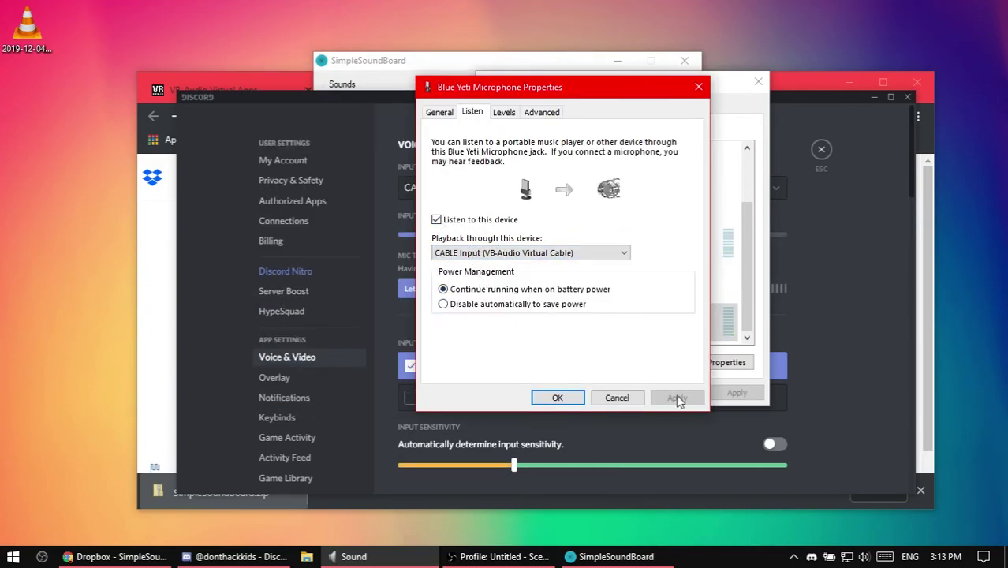
{"action": "left_click", "coordinate": [564, 398]}
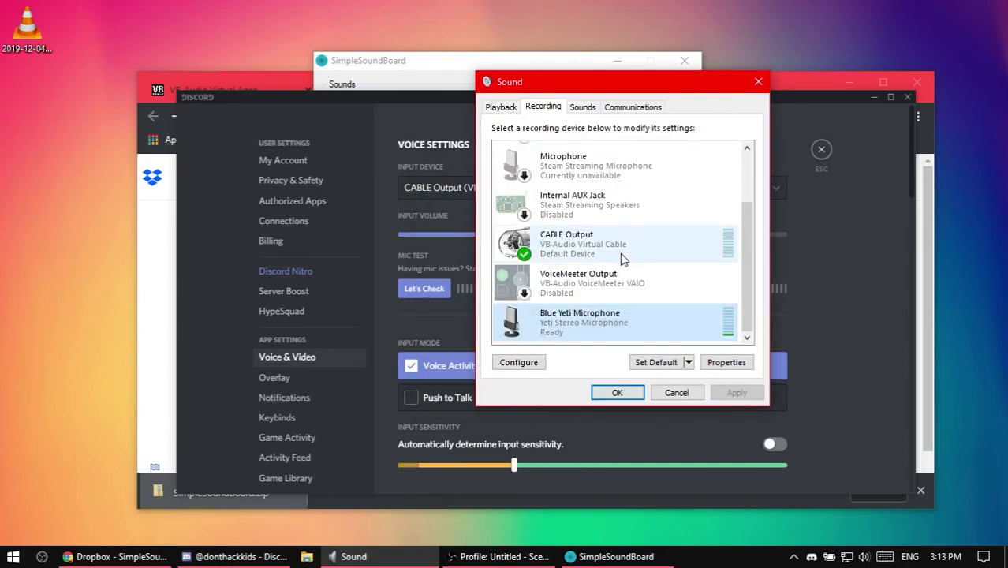
Try turning off Listen to this device for the Blue Yeti Microphone, and restore the setting
{"action": "double_click", "coordinate": [711, 330]}
{"action": "left_click", "coordinate": [589, 162]}
{"action": "left_click", "coordinate": [557, 163]}
{"action": "left_click", "coordinate": [552, 270]}
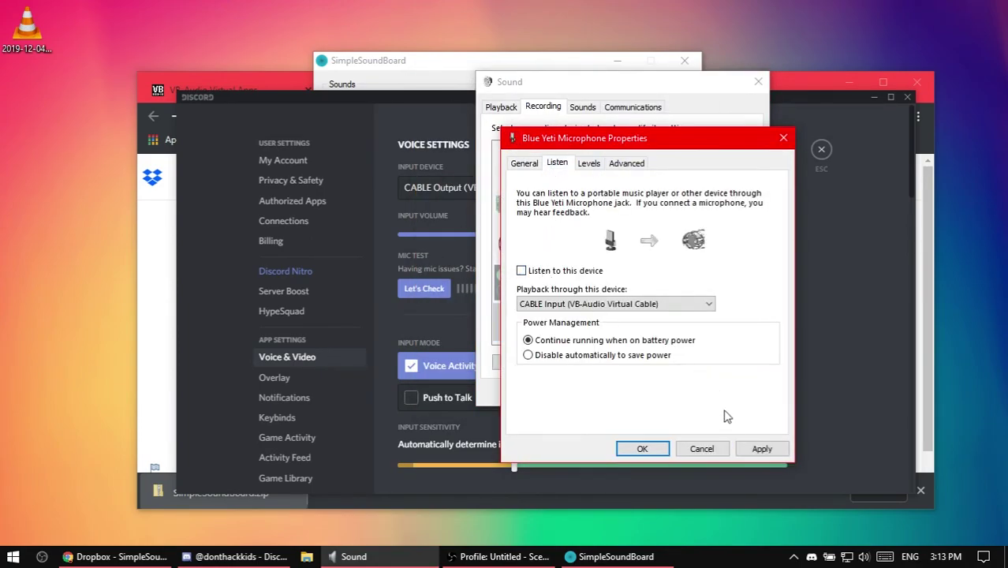
{"action": "left_click", "coordinate": [642, 448]}
{"action": "double_click", "coordinate": [625, 337]}
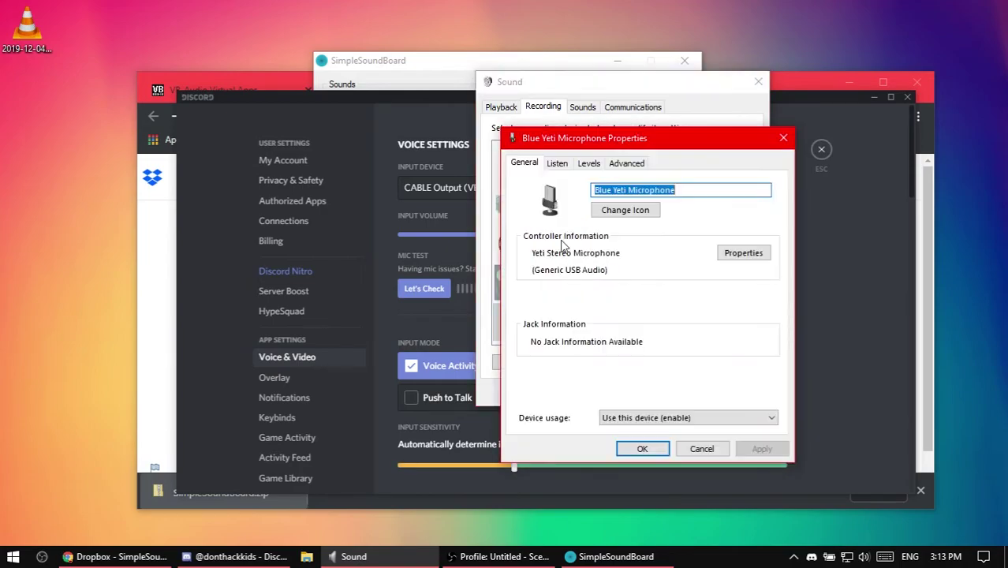
{"action": "left_click", "coordinate": [556, 163]}
{"action": "left_click", "coordinate": [640, 448]}
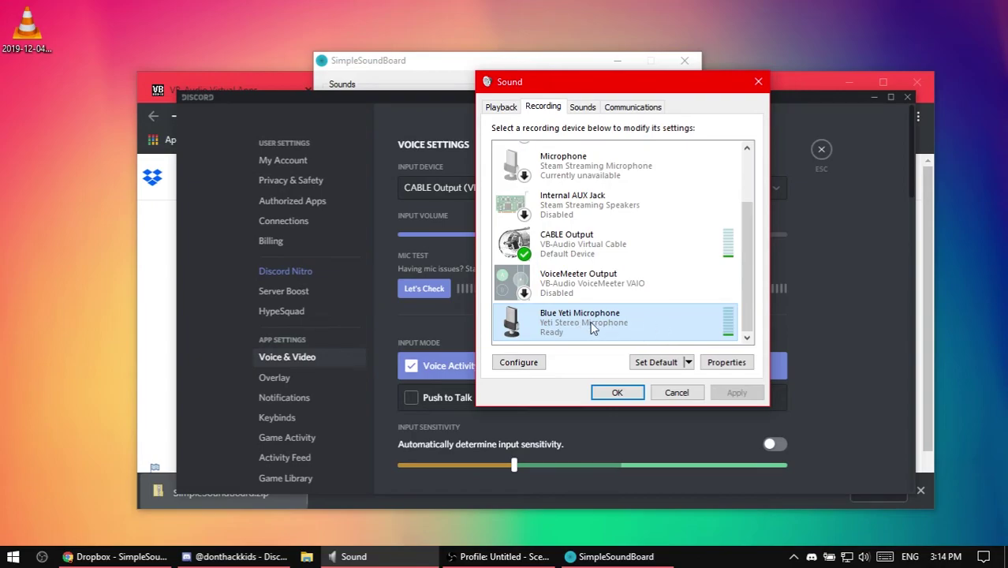
Check CABLE Output among the recording devices and the Yeti speakers among the playback devices, and close the Sound settings
{"action": "left_click", "coordinate": [656, 253]}
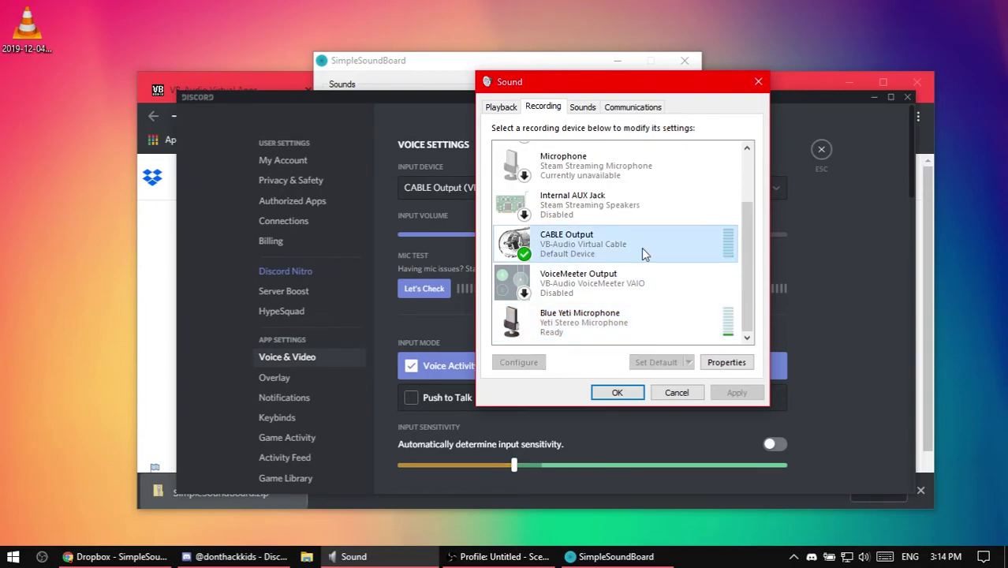
{"action": "left_click_drag", "start_coordinate": [654, 81], "coordinate": [724, 57]}
{"action": "scroll", "coordinate": [658, 223], "scroll_direction": "up", "scroll_amount": 1}
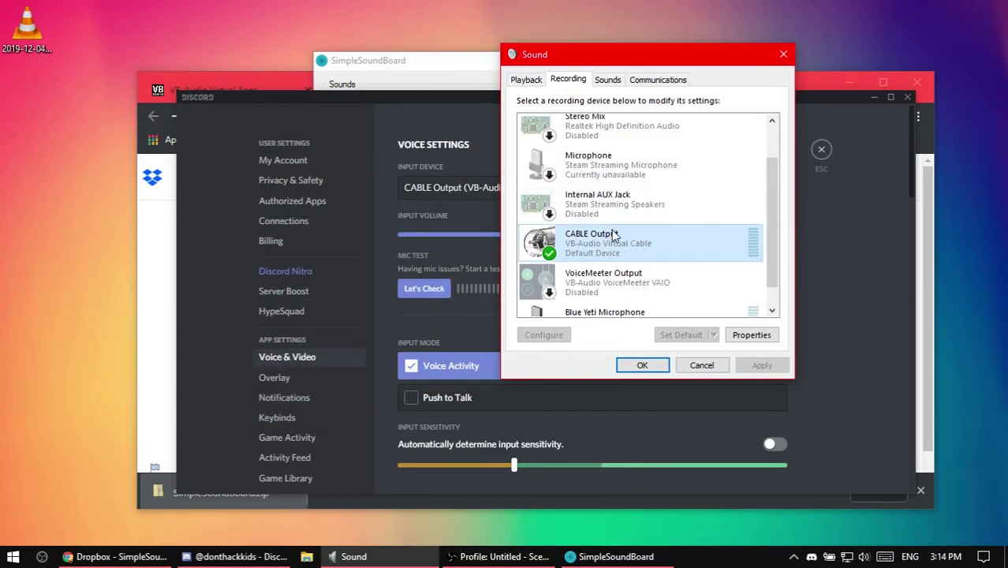
{"action": "scroll", "coordinate": [584, 197], "scroll_direction": "down", "scroll_amount": 1}
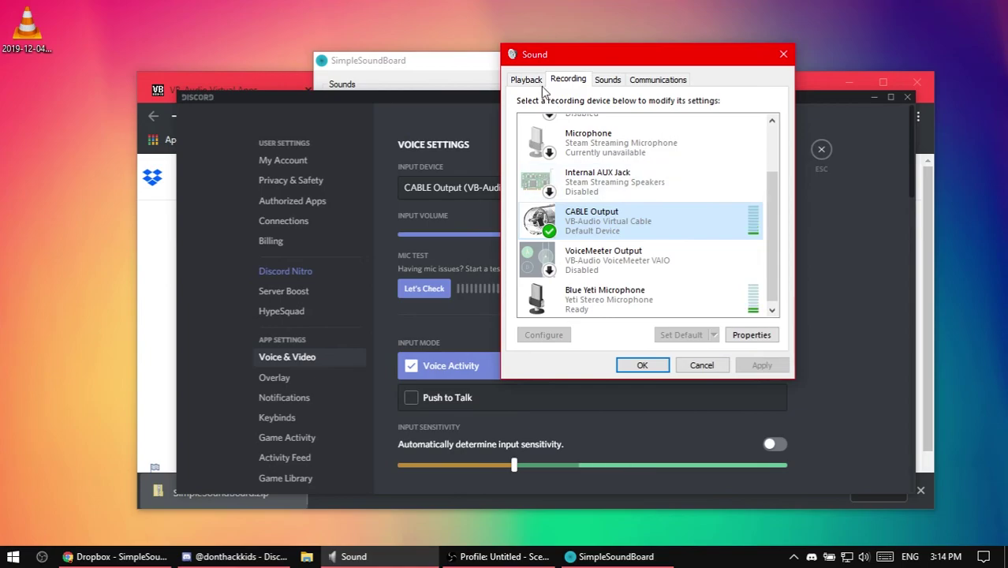
{"action": "left_click", "coordinate": [526, 80]}
{"action": "left_click", "coordinate": [655, 287]}
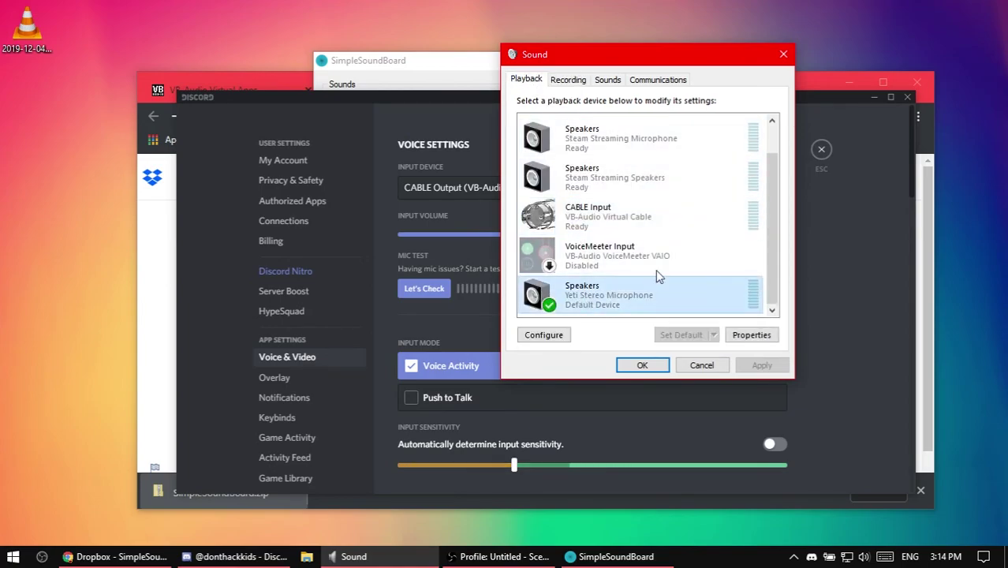
{"action": "left_click", "coordinate": [637, 364]}
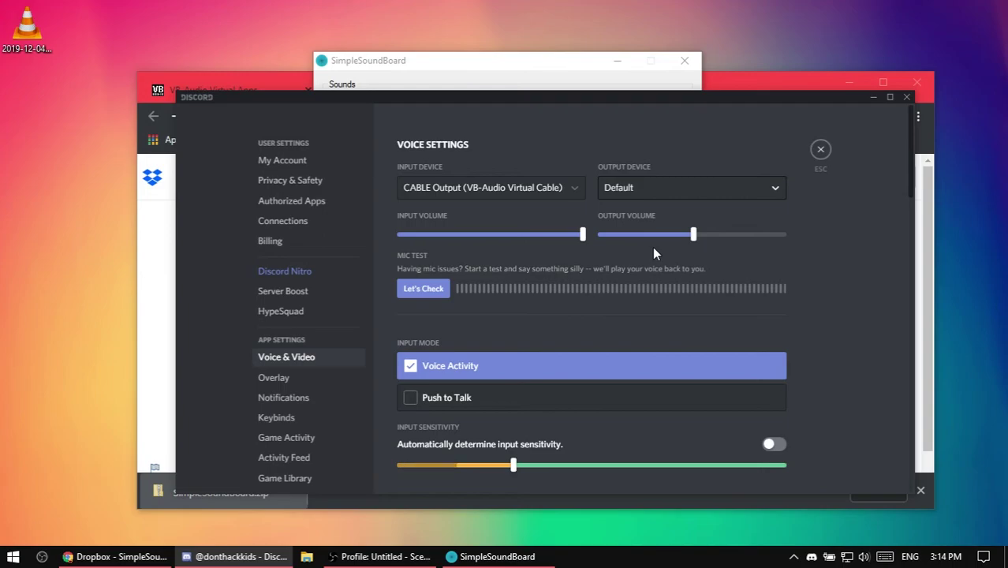
Set the Yeti Stereo Microphone speakers' volume to 20 in SimpleSoundBoard and start the soundboard output
{"action": "left_click", "coordinate": [473, 60]}
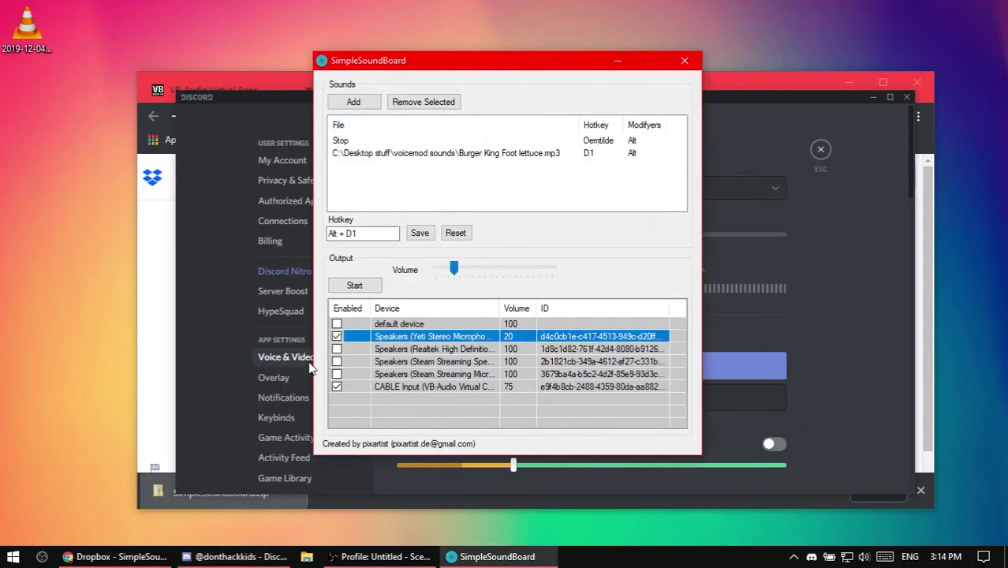
{"action": "left_click", "coordinate": [429, 386]}
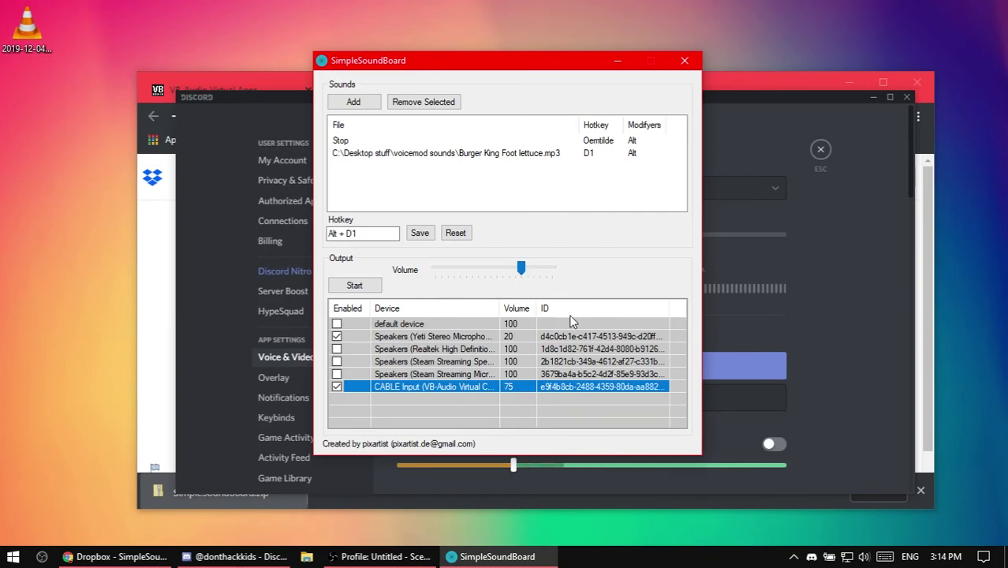
{"action": "left_click", "coordinate": [422, 336]}
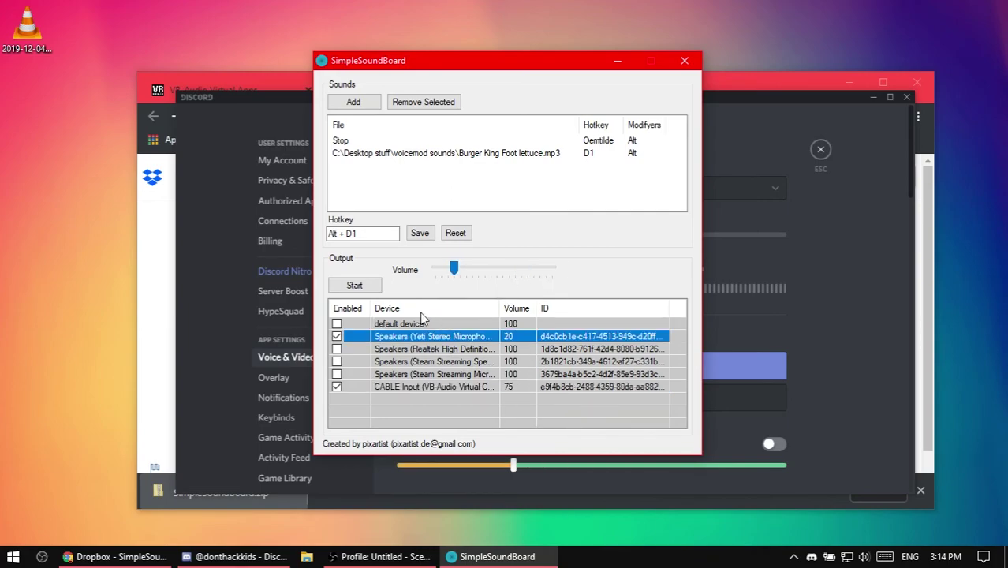
{"action": "left_click", "coordinate": [451, 267]}
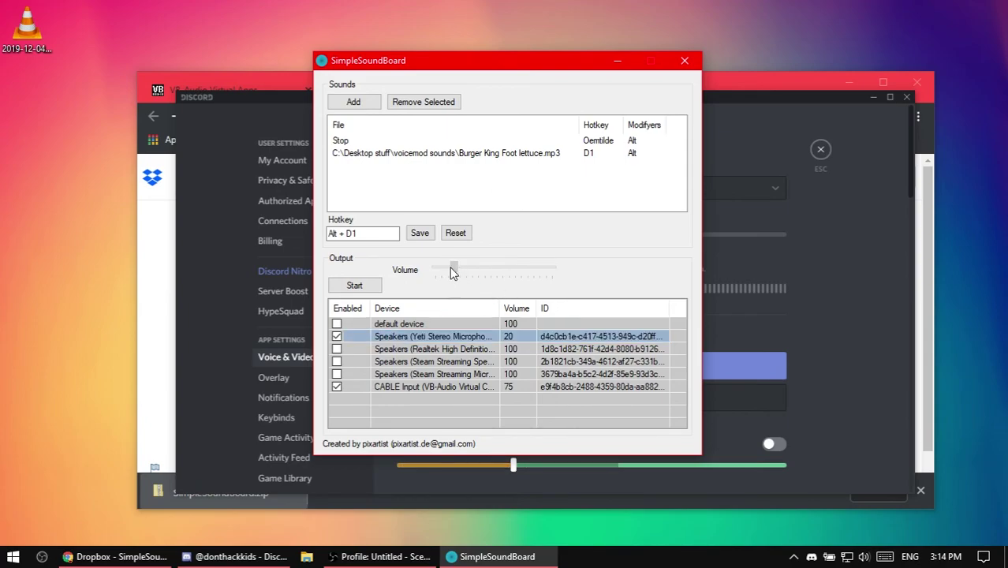
{"action": "left_click_drag", "start_coordinate": [465, 265], "coordinate": [453, 264]}
{"action": "left_click", "coordinate": [355, 285]}
Remove the sound Burger King Foot lettuce.mp3 from the soundboard's list
{"action": "left_click", "coordinate": [425, 152]}
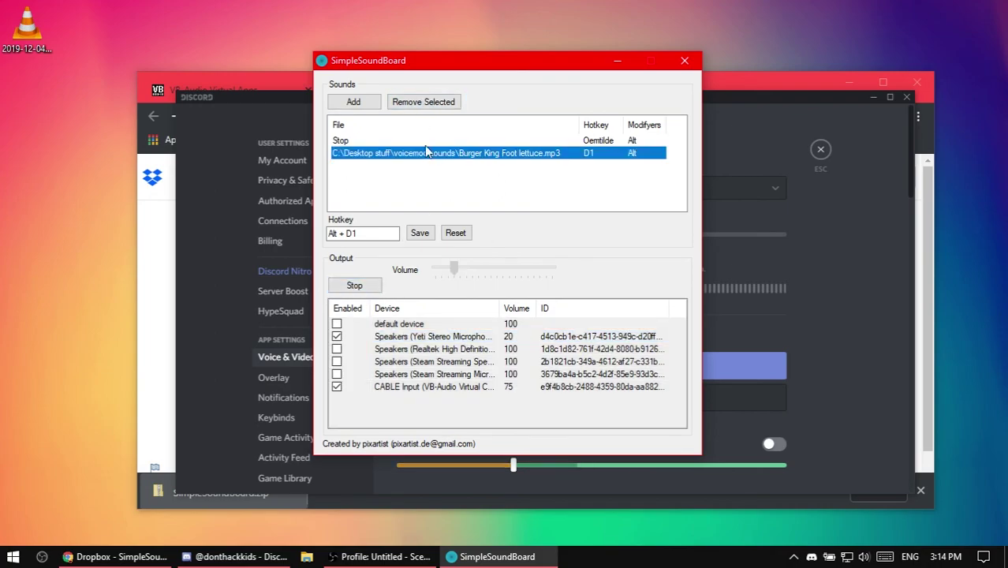
{"action": "left_click", "coordinate": [424, 104]}
{"action": "left_click_drag", "start_coordinate": [349, 58], "coordinate": [447, 77]}
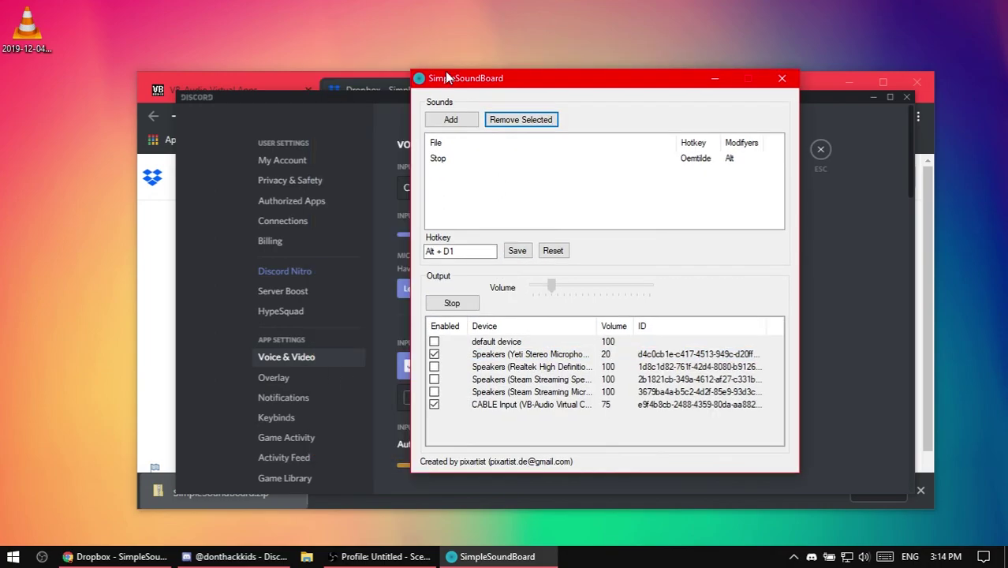